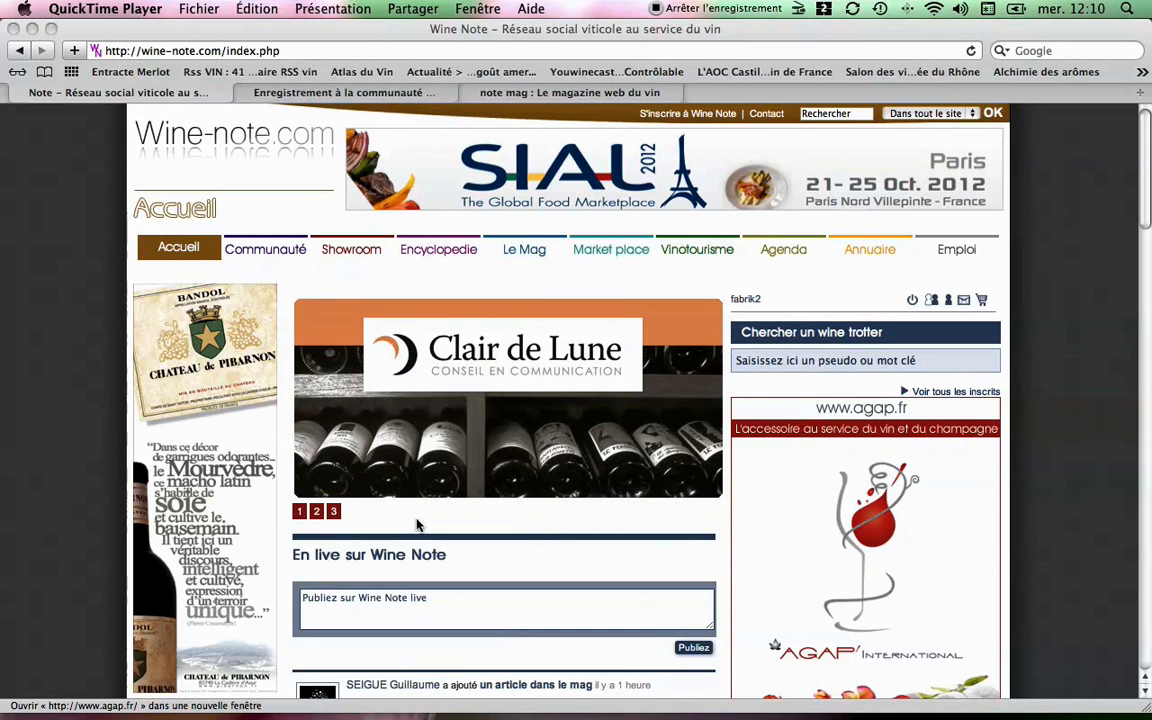
- Look through the home page's live feed, encyclopedia highlights, newest members, new winegrowers and columnists
{"action": "scroll", "coordinate": [405, 510], "scroll_direction": "down", "scroll_amount": 3}
{"action": "scroll", "coordinate": [408, 515], "scroll_direction": "up", "scroll_amount": 3}
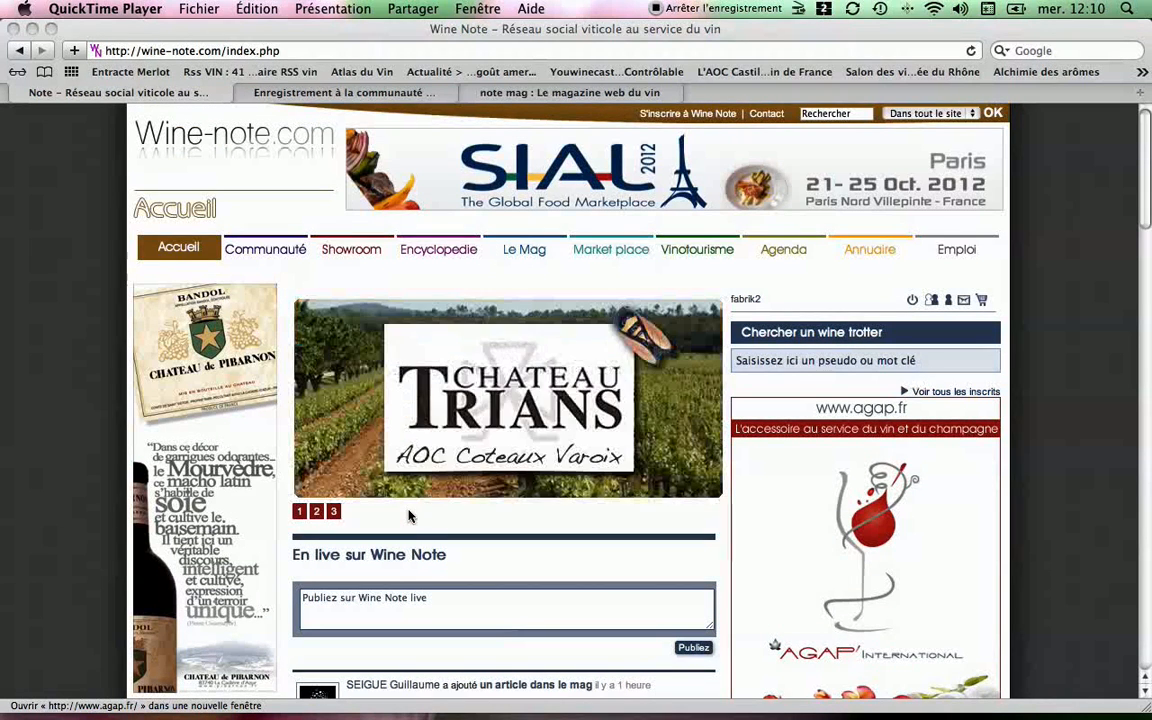
{"action": "scroll", "coordinate": [408, 515], "scroll_direction": "down", "scroll_amount": 6}
{"action": "scroll", "coordinate": [408, 515], "scroll_direction": "down", "scroll_amount": 6}
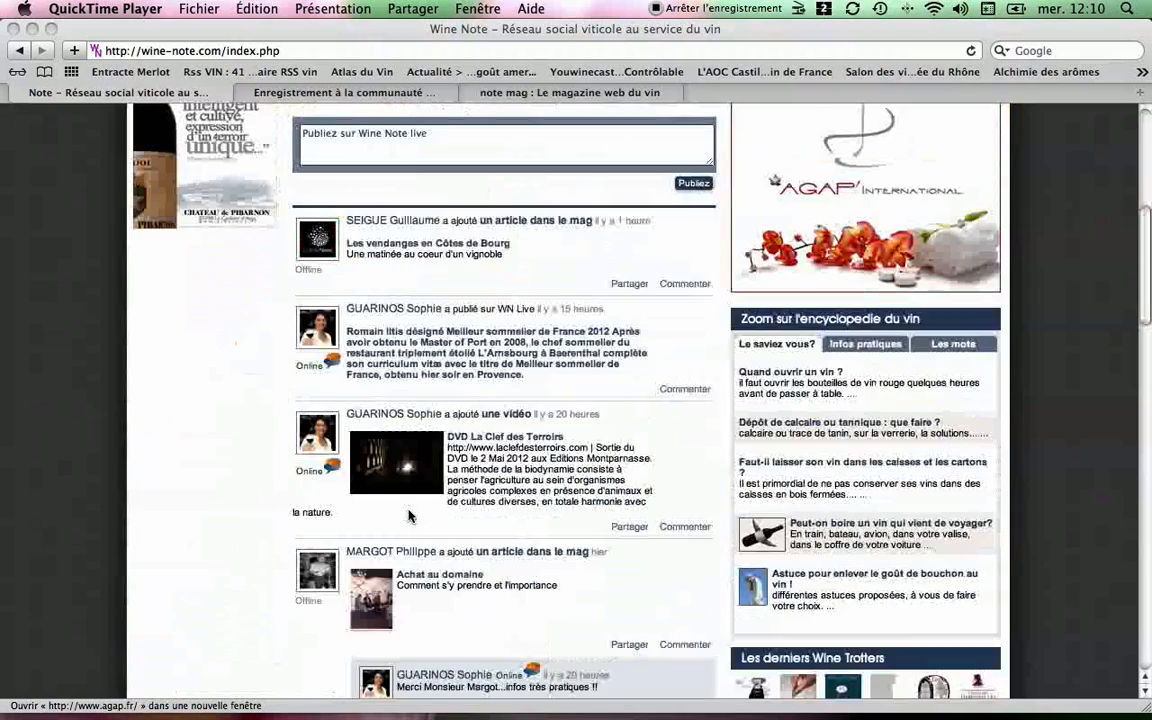
{"action": "scroll", "coordinate": [408, 515], "scroll_direction": "down", "scroll_amount": 1}
{"action": "scroll", "coordinate": [475, 502], "scroll_direction": "down", "scroll_amount": 4}
{"action": "scroll", "coordinate": [429, 445], "scroll_direction": "up", "scroll_amount": 10}
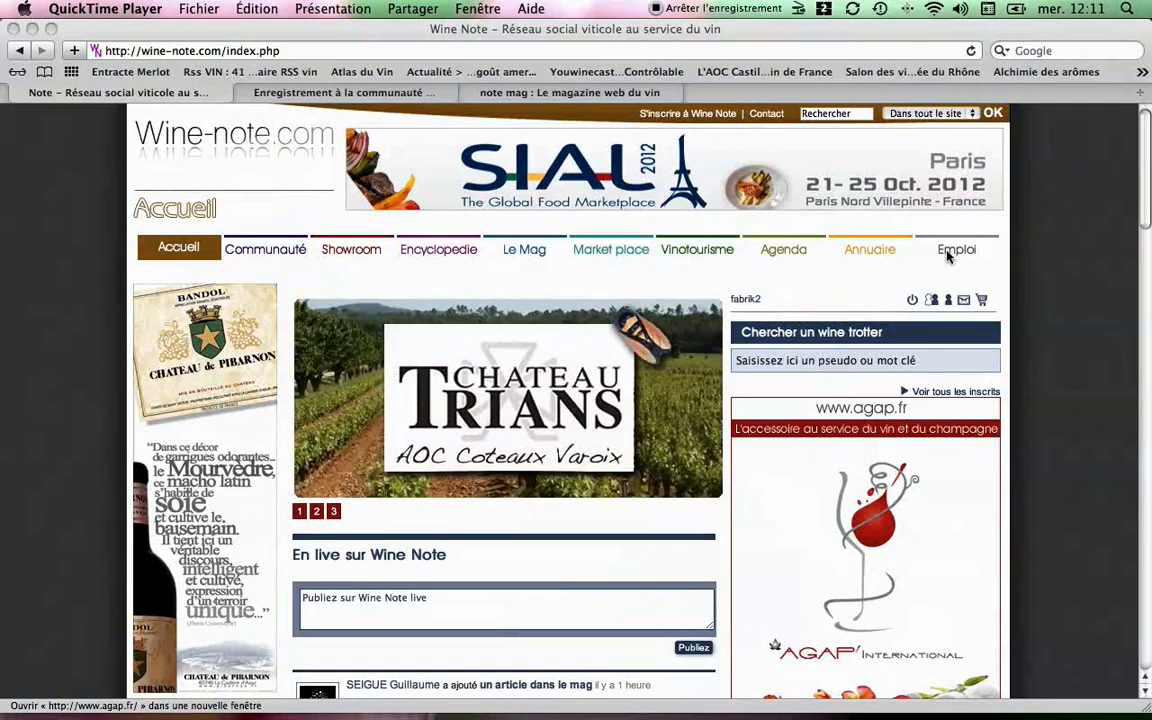
{"action": "scroll", "coordinate": [656, 444], "scroll_direction": "down", "scroll_amount": 10}
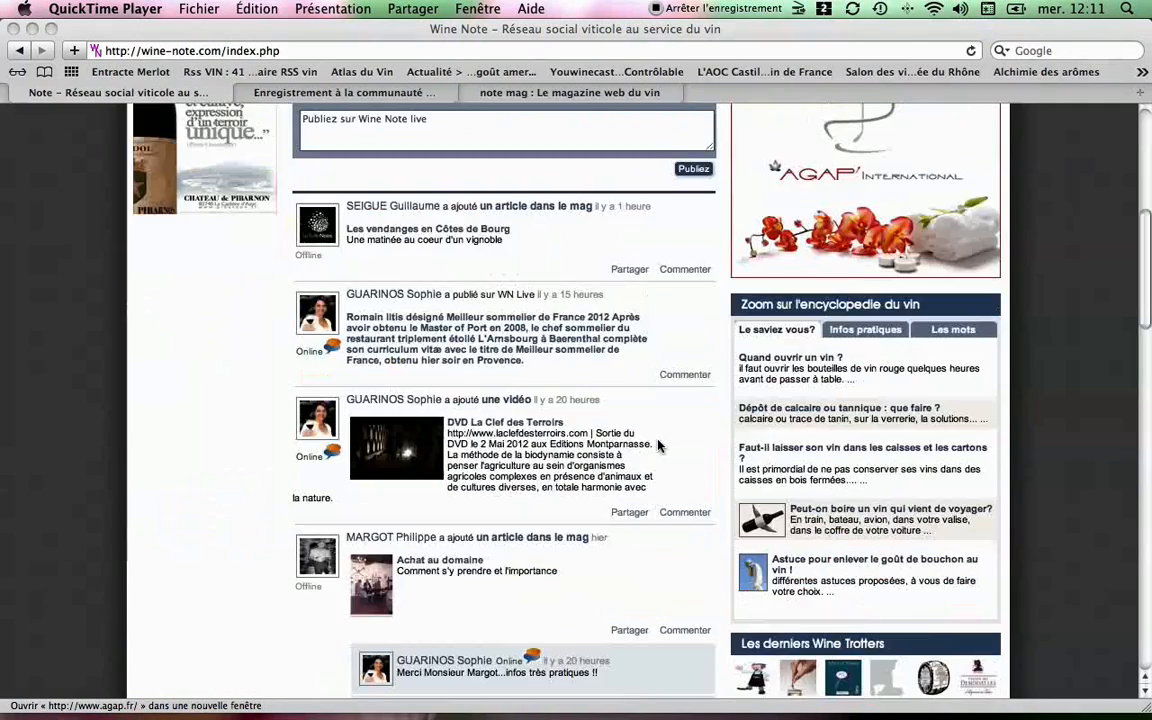
{"action": "scroll", "coordinate": [656, 445], "scroll_direction": "up", "scroll_amount": 5}
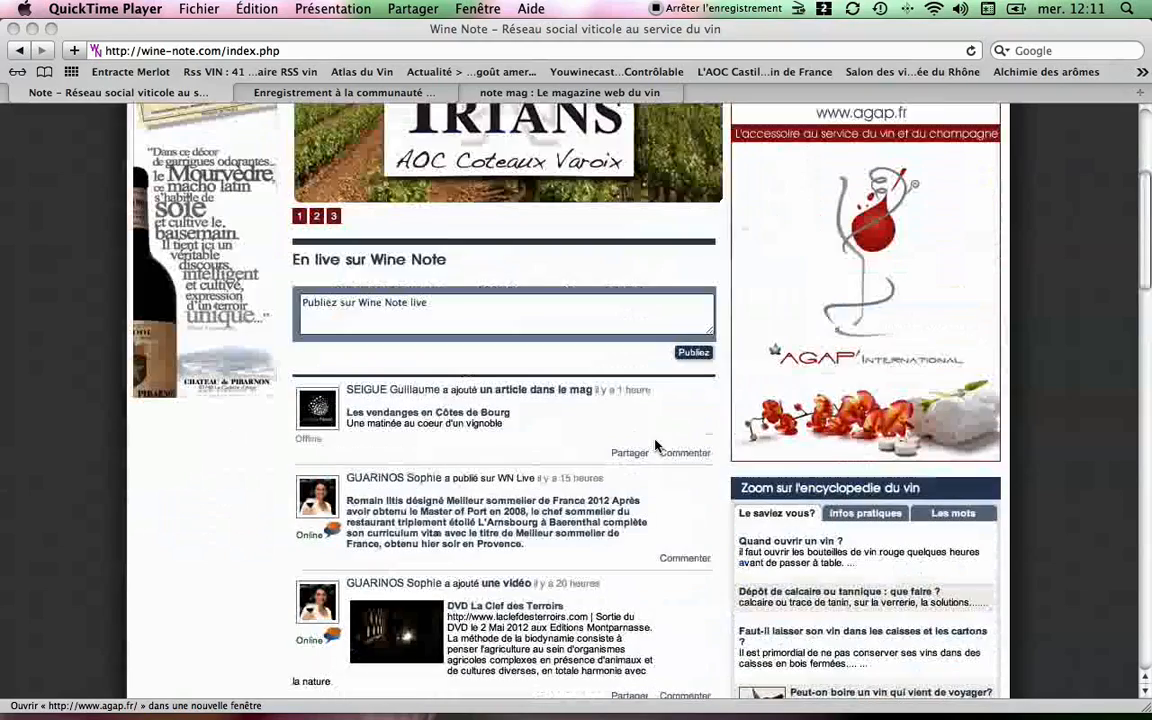
{"action": "scroll", "coordinate": [620, 430], "scroll_direction": "down", "scroll_amount": 2}
{"action": "scroll", "coordinate": [600, 418], "scroll_direction": "down", "scroll_amount": 3}
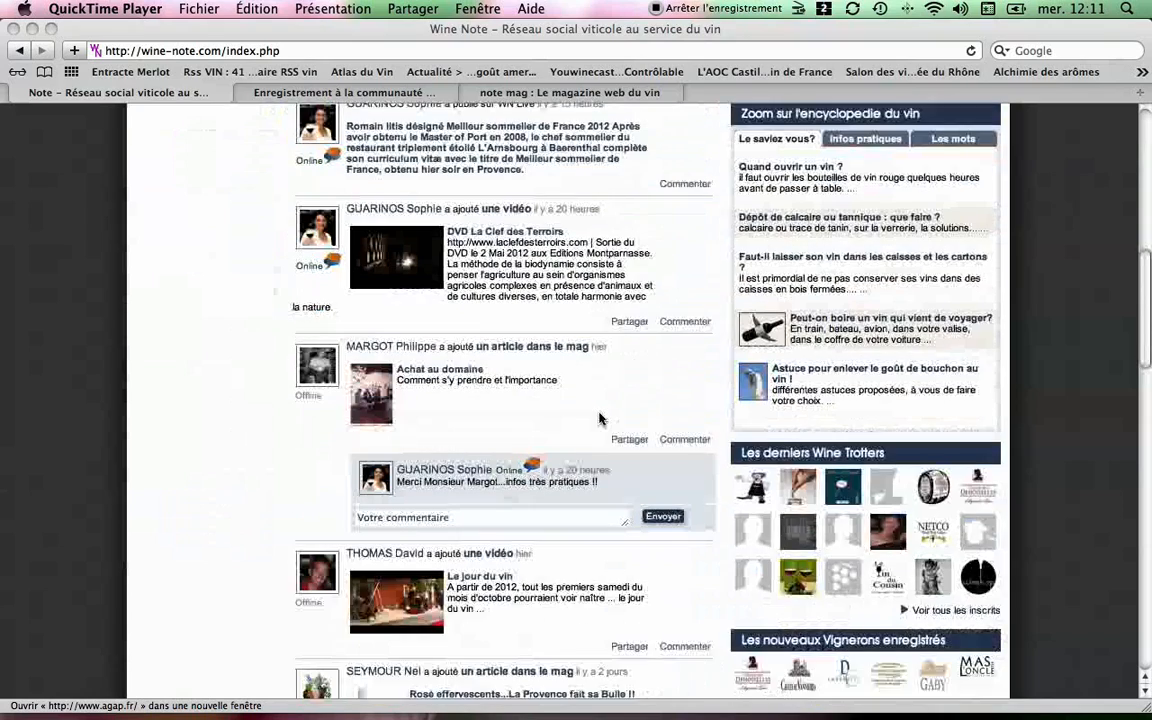
{"action": "scroll", "coordinate": [620, 422], "scroll_direction": "down", "scroll_amount": 1}
{"action": "scroll", "coordinate": [660, 418], "scroll_direction": "down", "scroll_amount": 4}
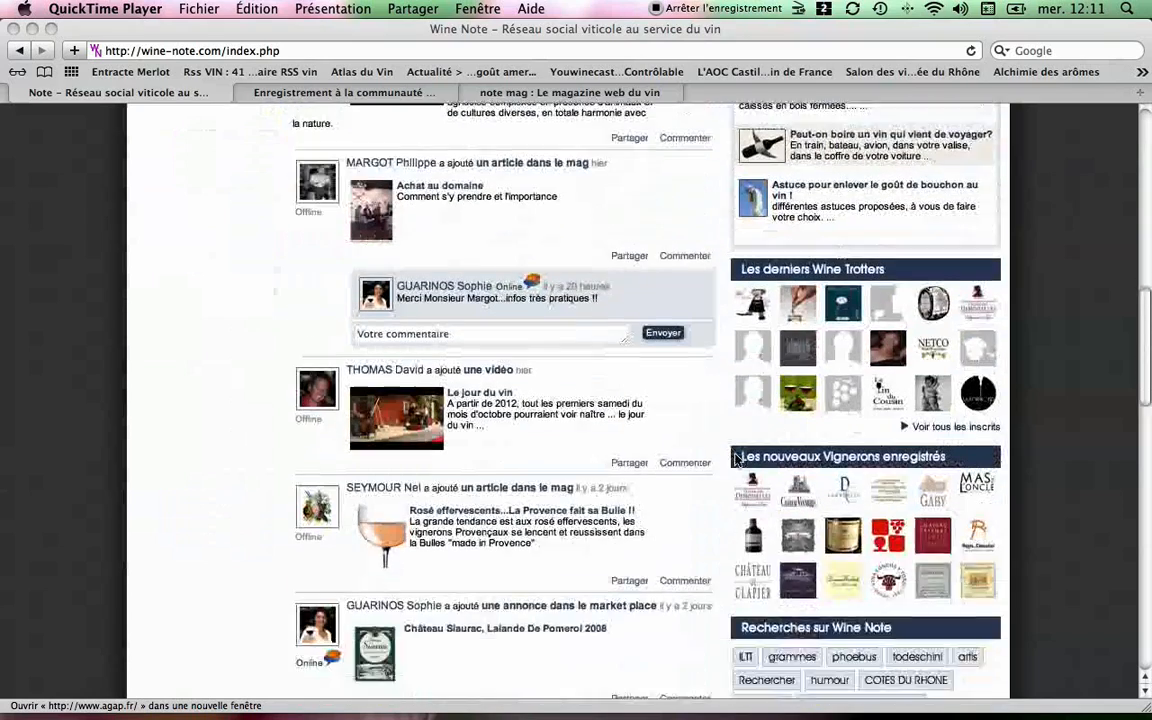
{"action": "scroll", "coordinate": [770, 432], "scroll_direction": "down", "scroll_amount": 8}
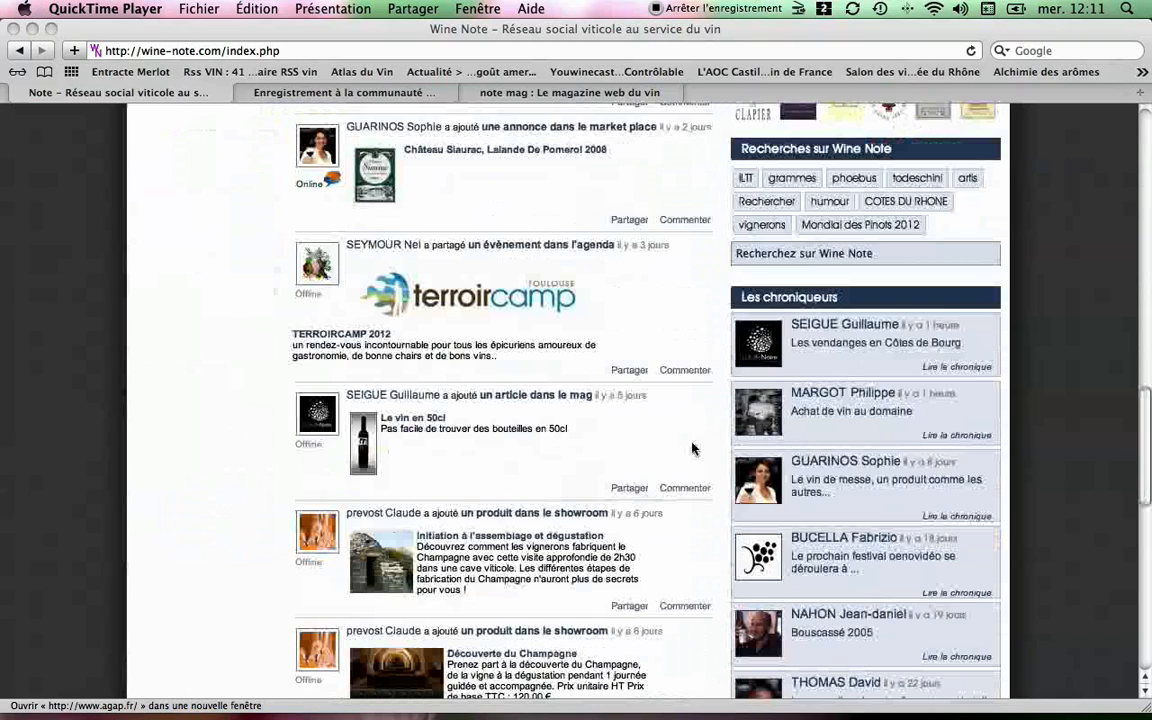
{"action": "scroll", "coordinate": [640, 430], "scroll_direction": "up", "scroll_amount": 6}
{"action": "scroll", "coordinate": [657, 447], "scroll_direction": "up", "scroll_amount": 18}
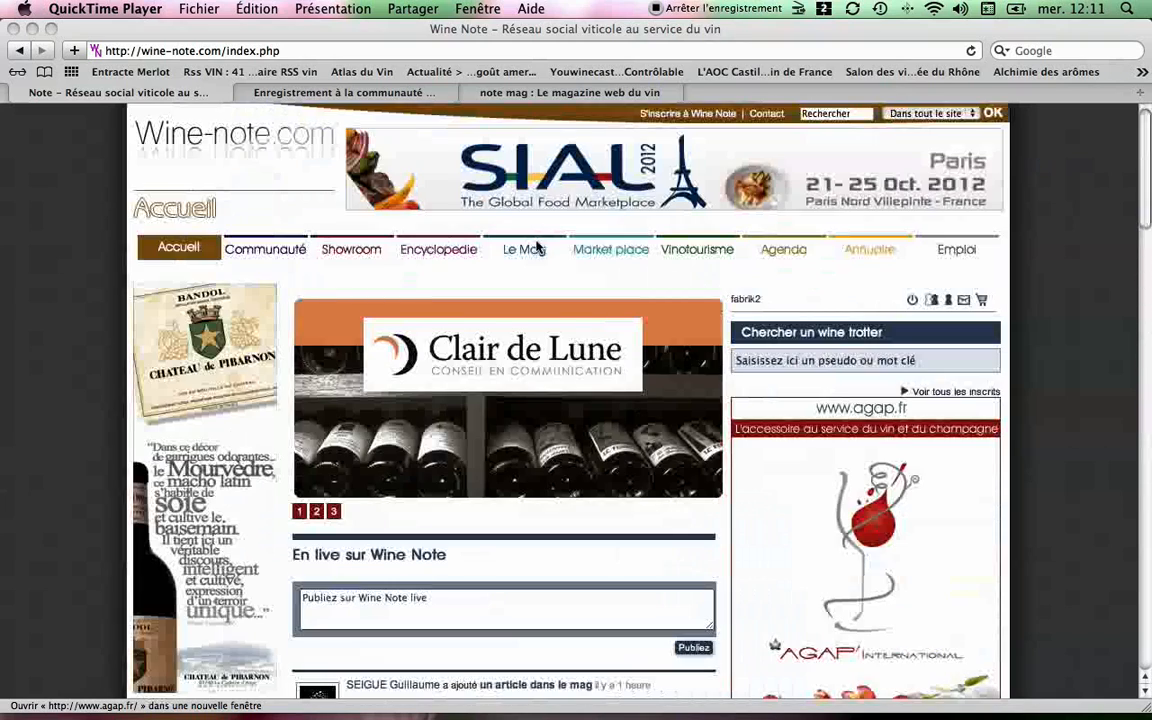
- Open the article "Préparez-vous à recevoir" in the Encyclopedie section and view its sharing and rating options
{"action": "left_click", "coordinate": [436, 254]}
{"action": "left_click", "coordinate": [436, 256]}
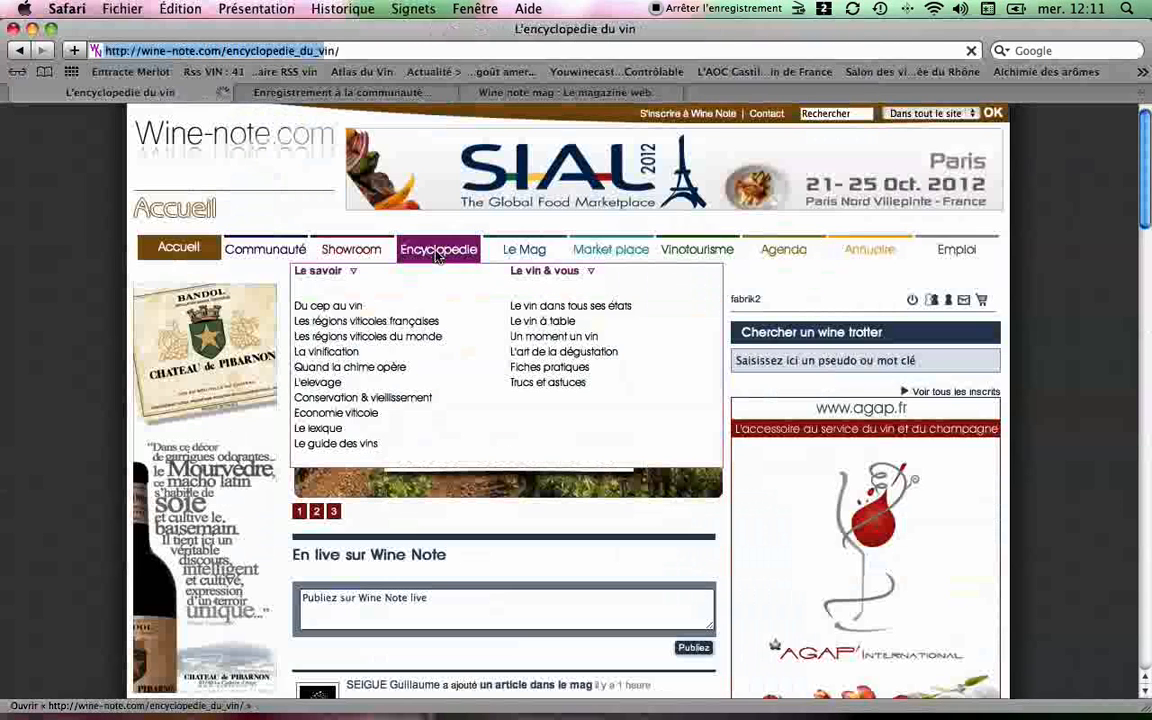
{"action": "scroll", "coordinate": [436, 256], "scroll_direction": "down", "scroll_amount": 5}
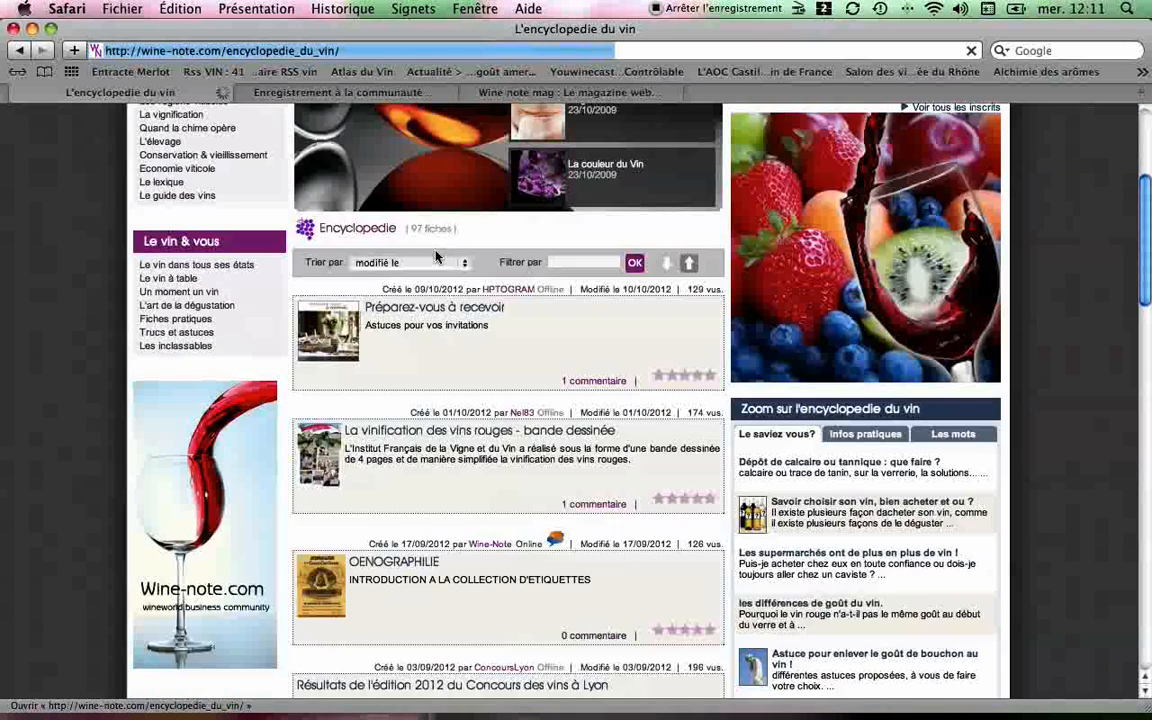
{"action": "left_click", "coordinate": [434, 311]}
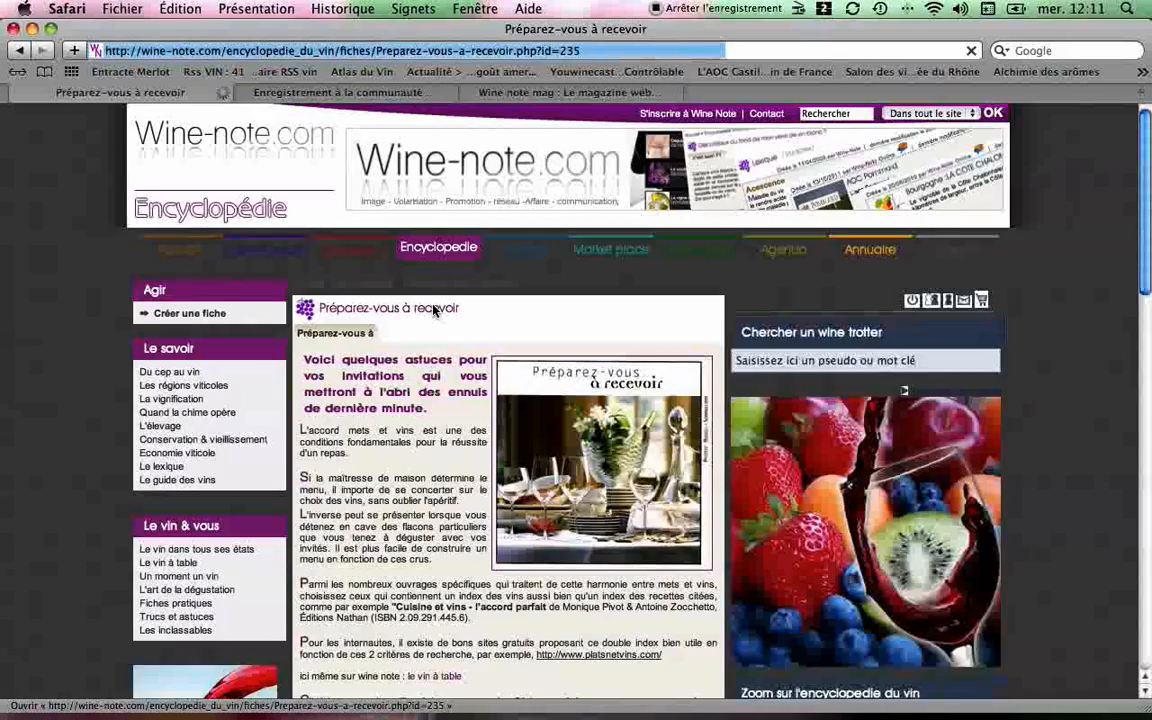
{"action": "scroll", "coordinate": [434, 311], "scroll_direction": "down", "scroll_amount": 3}
{"action": "scroll", "coordinate": [434, 311], "scroll_direction": "down", "scroll_amount": 15}
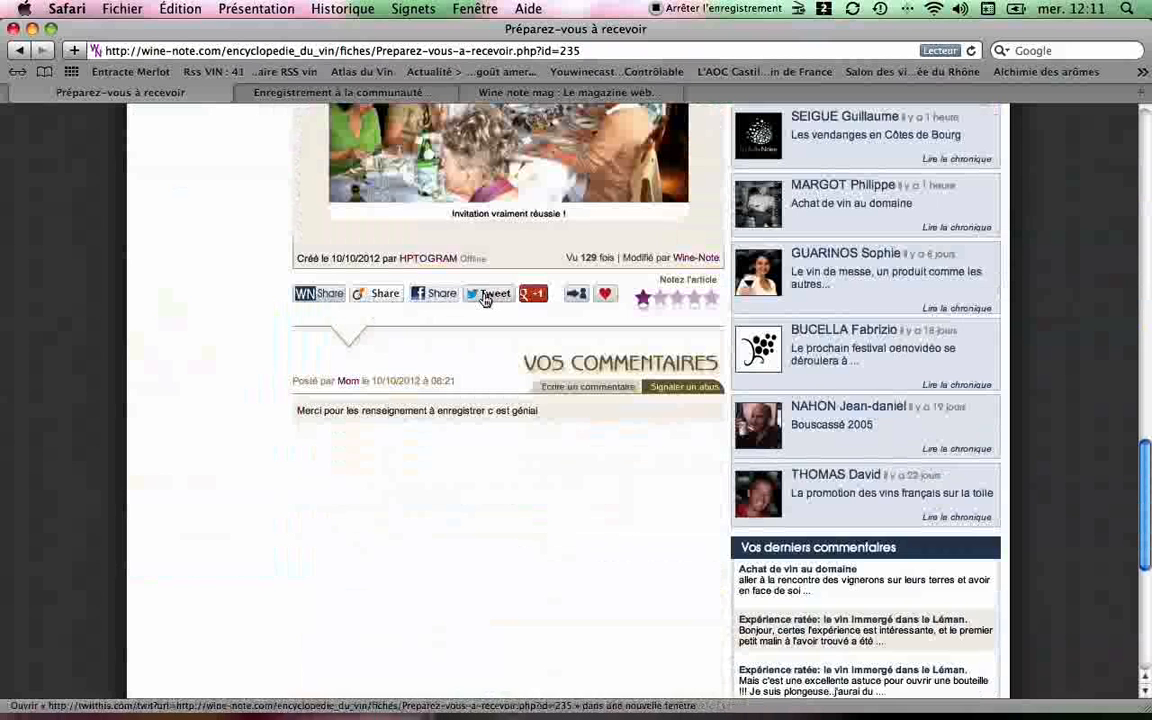
- Open the form for sending the article to a contact, and rate the article 4 out of 5
{"action": "left_click", "coordinate": [573, 295]}
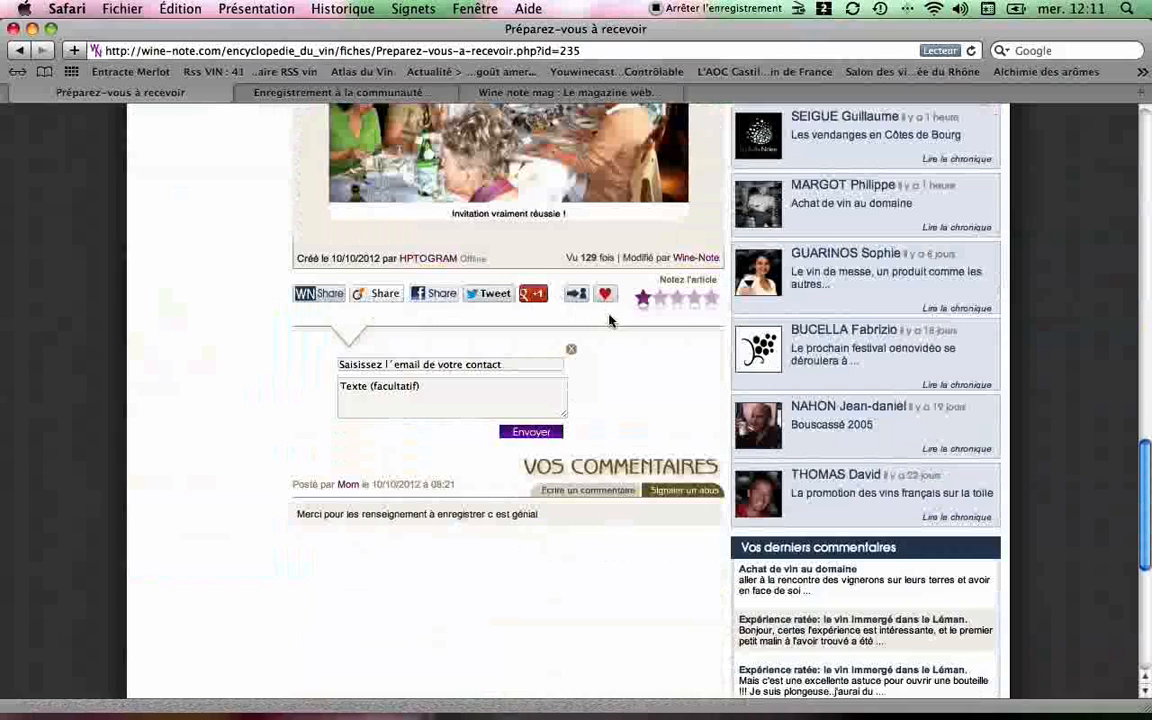
{"action": "scroll", "coordinate": [610, 360], "scroll_direction": "up", "scroll_amount": 15}
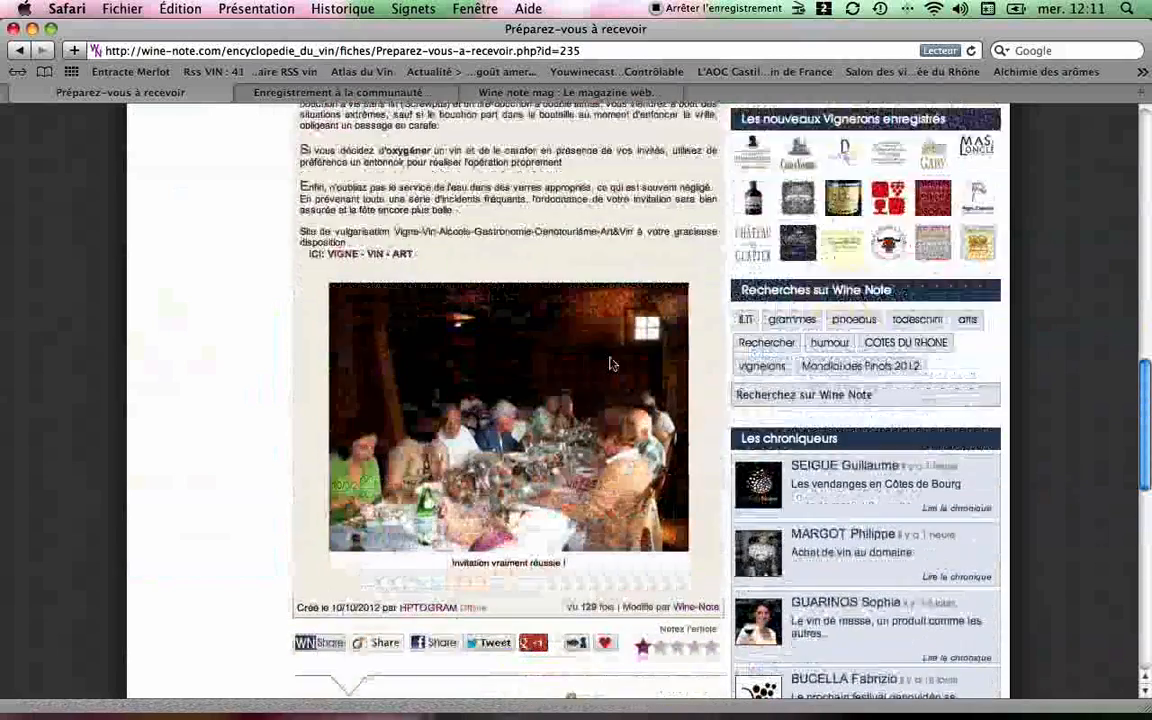
{"action": "scroll", "coordinate": [610, 362], "scroll_direction": "down", "scroll_amount": 5}
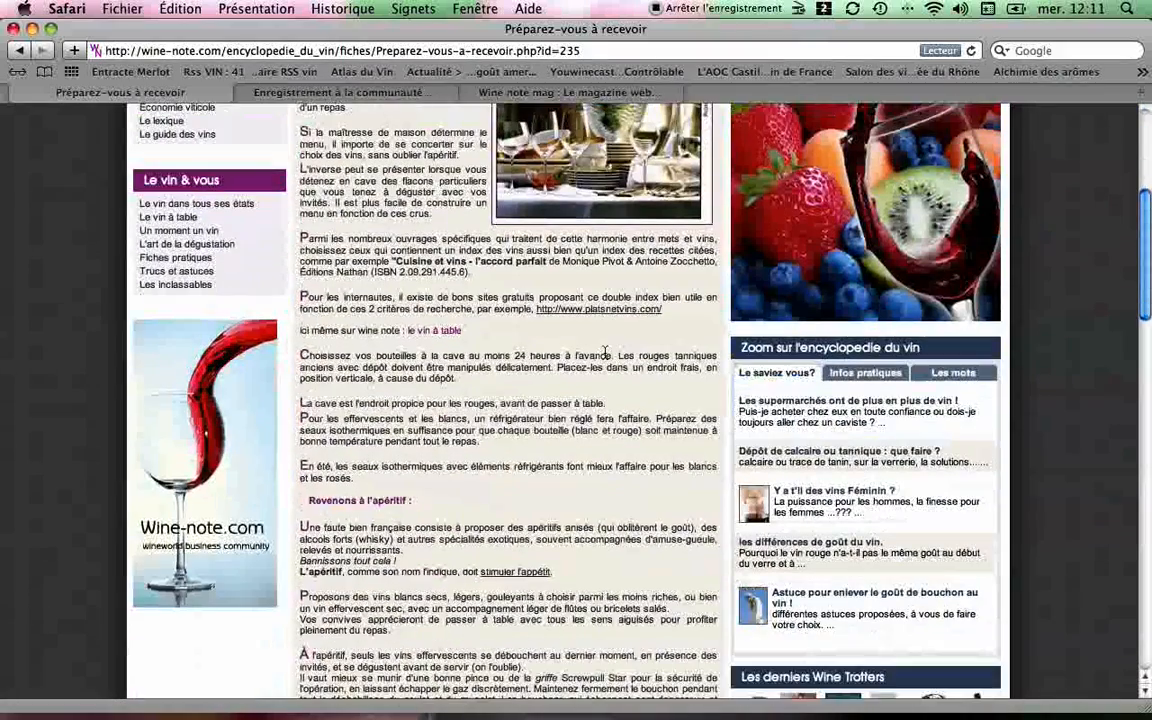
{"action": "scroll", "coordinate": [372, 340], "scroll_direction": "down", "scroll_amount": 10}
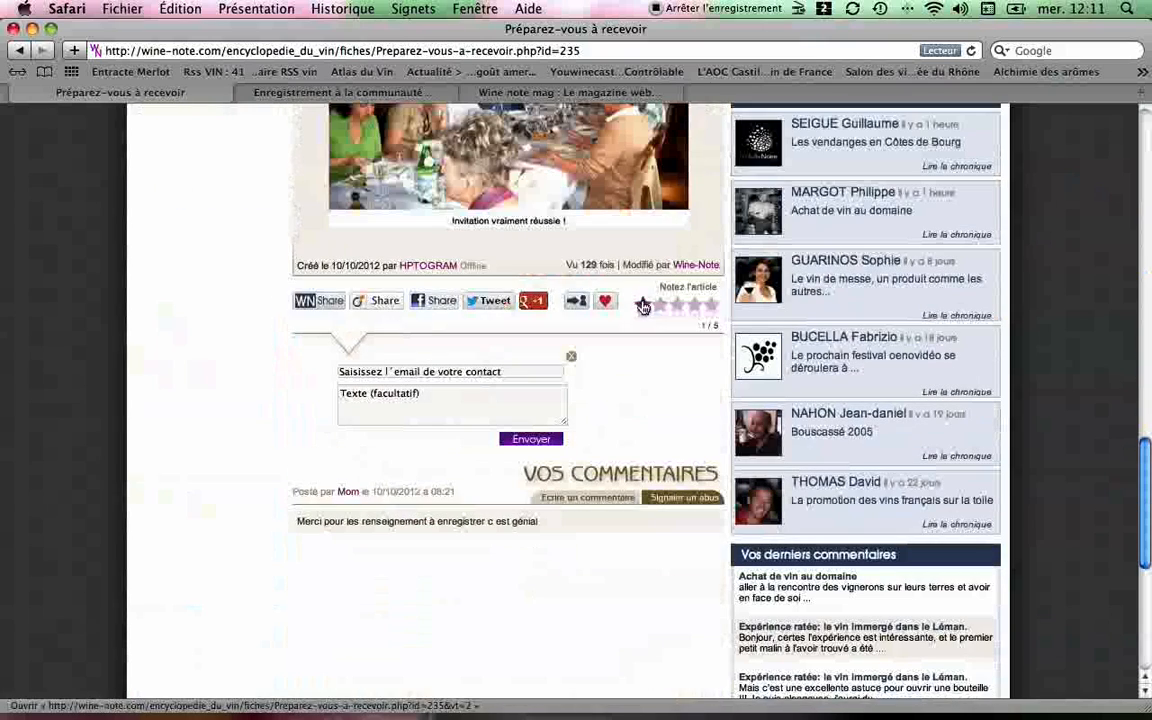
{"action": "left_click", "coordinate": [694, 305]}
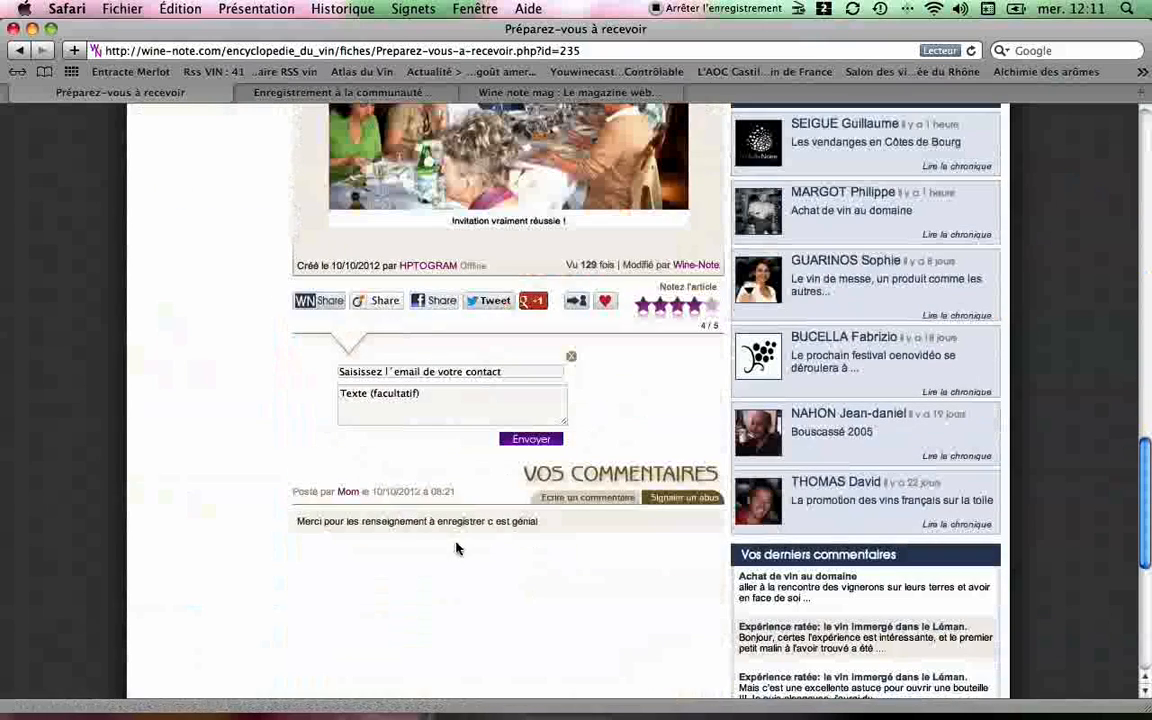
- Open the site's Le Mag section
{"action": "scroll", "coordinate": [455, 545], "scroll_direction": "up", "scroll_amount": 10}
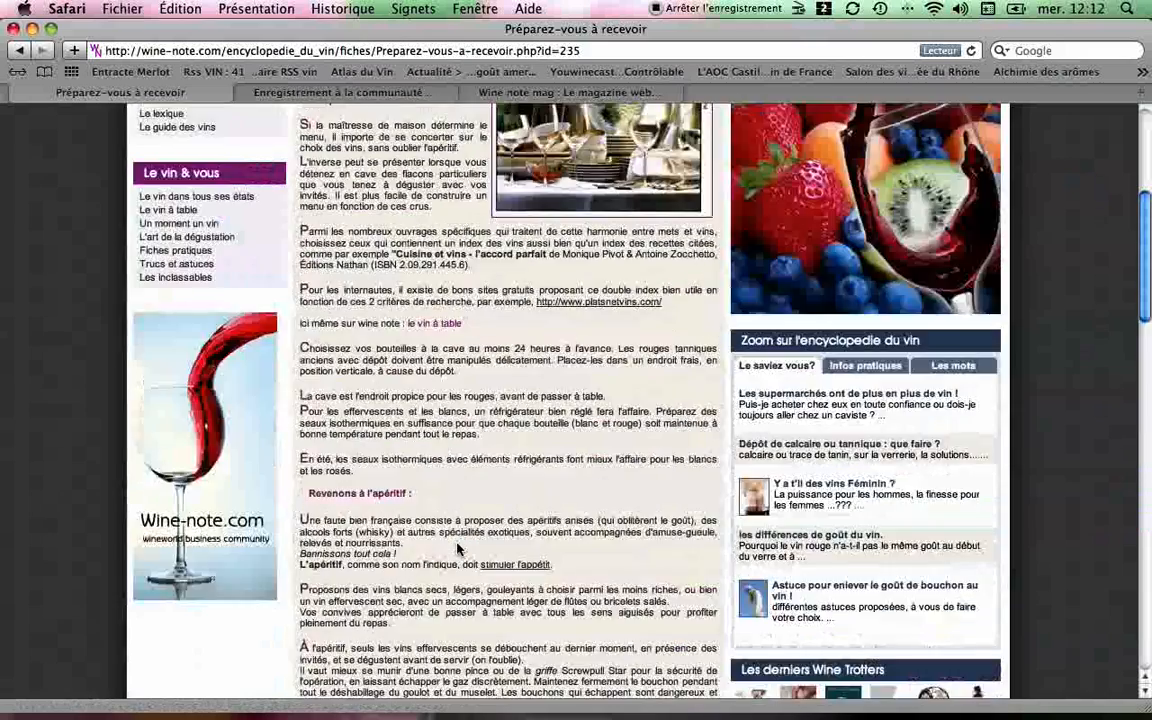
{"action": "scroll", "coordinate": [457, 548], "scroll_direction": "up", "scroll_amount": 5}
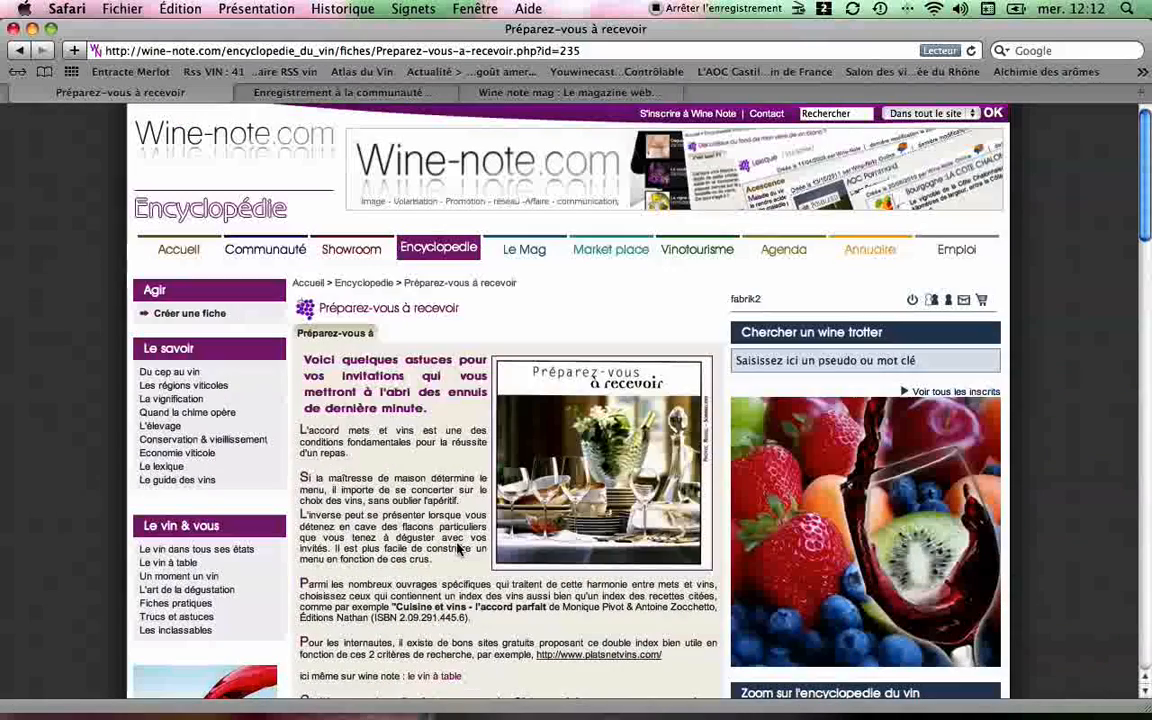
{"action": "left_click", "coordinate": [510, 252]}
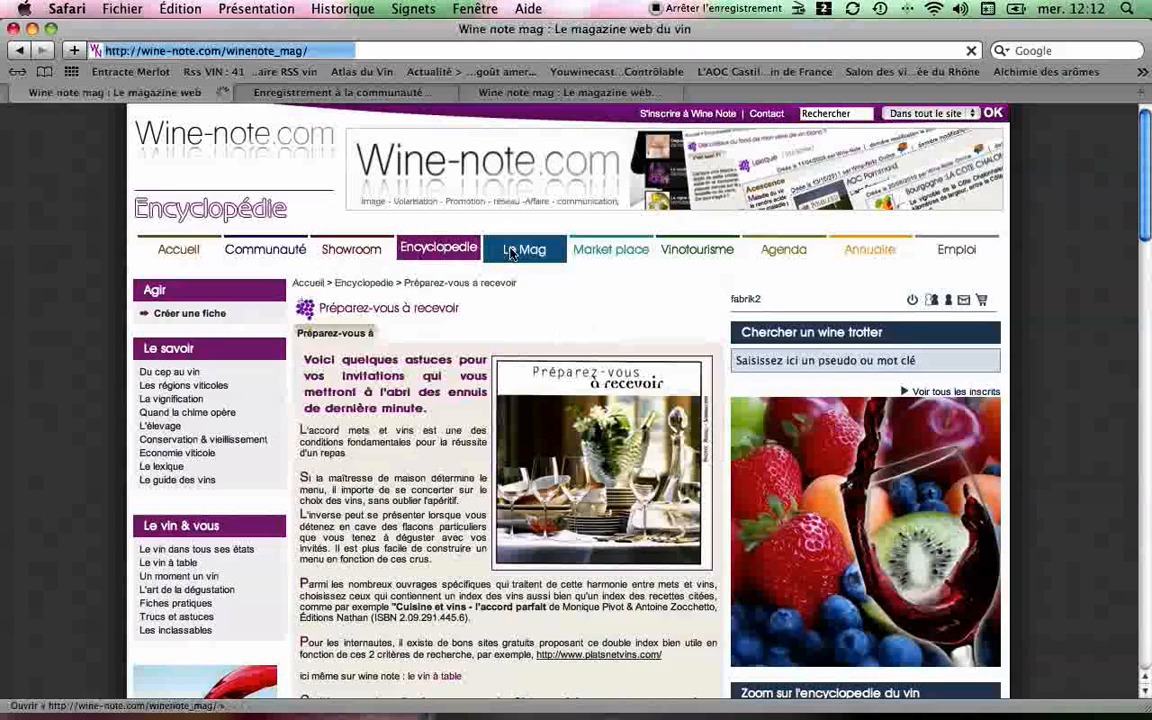
- Open the Communauté section and examine the account's Agenda, Encyclopedie and Wine Note Mag contributions
{"action": "left_click", "coordinate": [262, 249]}
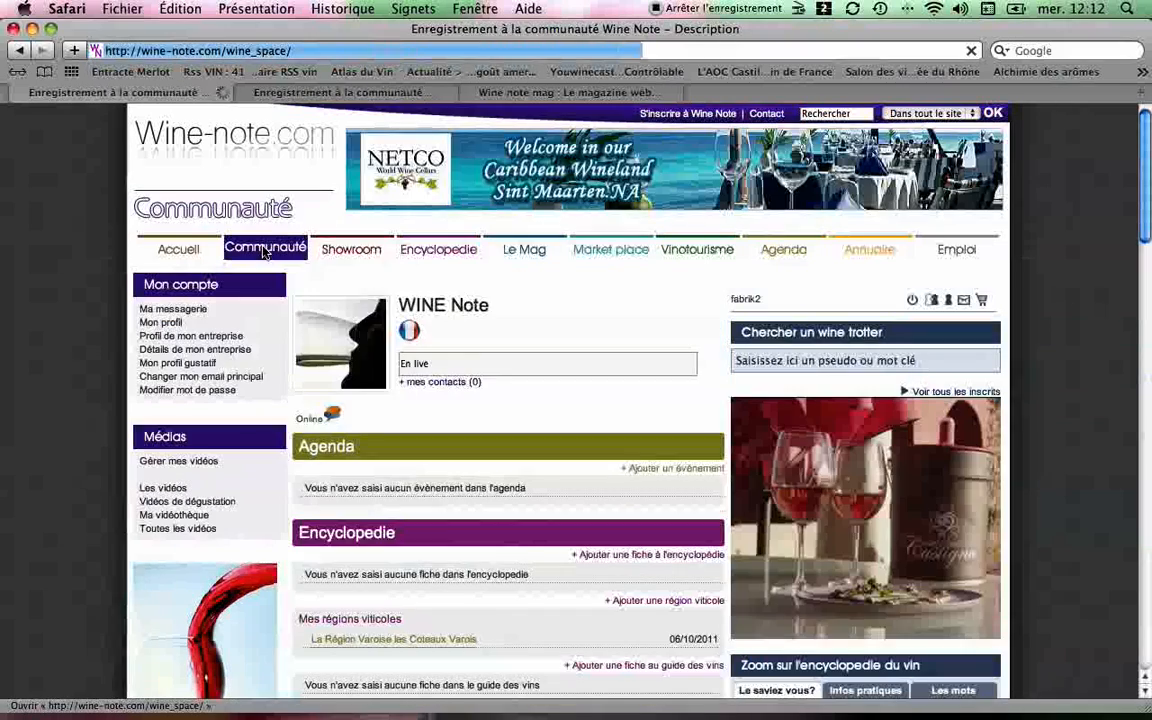
{"action": "scroll", "coordinate": [420, 433], "scroll_direction": "down", "scroll_amount": 5}
{"action": "scroll", "coordinate": [420, 433], "scroll_direction": "up", "scroll_amount": 3}
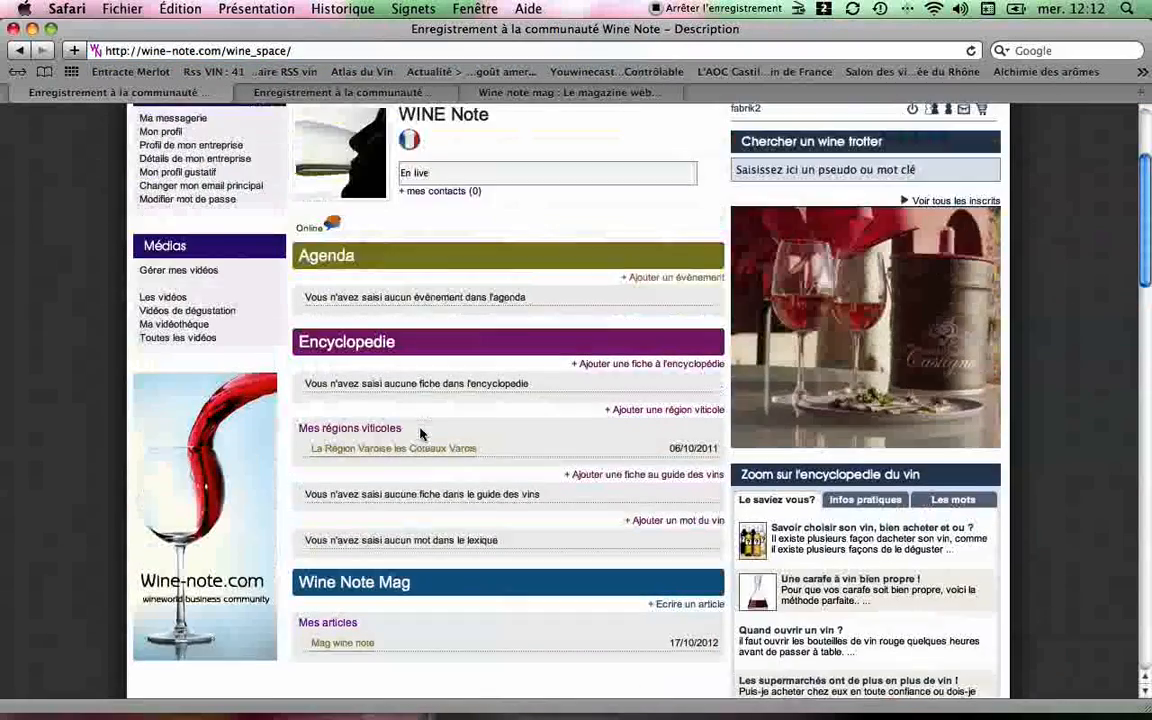
{"action": "scroll", "coordinate": [420, 433], "scroll_direction": "down", "scroll_amount": 2}
{"action": "scroll", "coordinate": [420, 433], "scroll_direction": "up", "scroll_amount": 2}
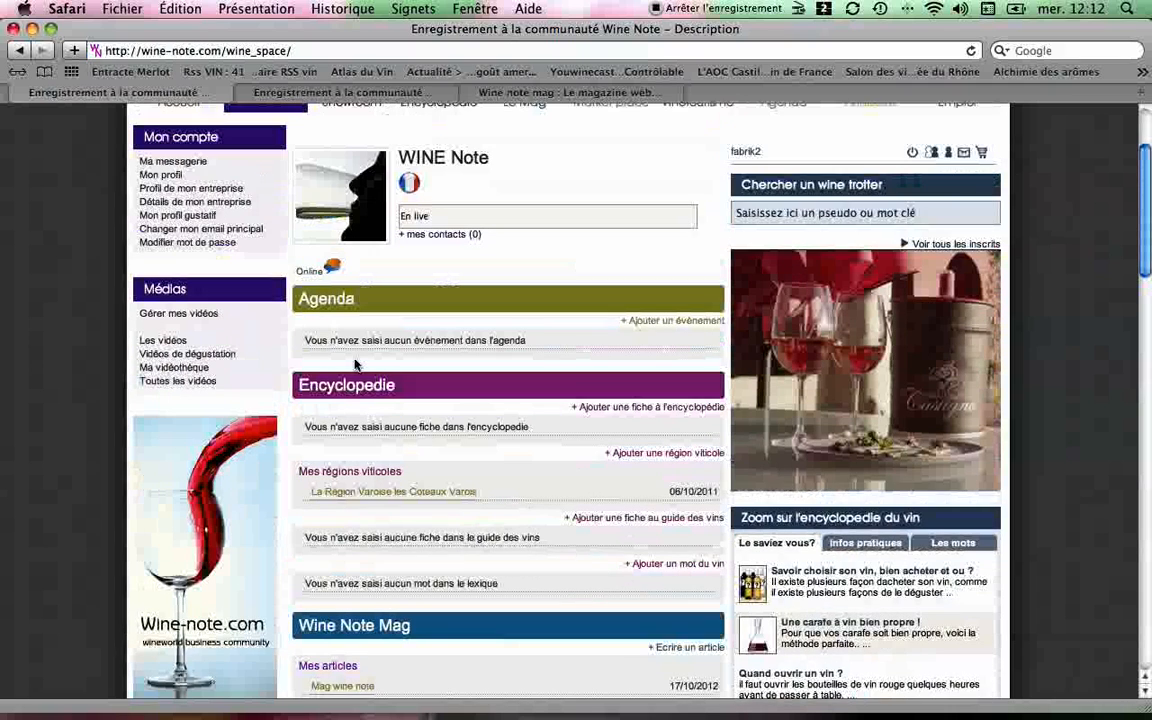
{"action": "scroll", "coordinate": [372, 636], "scroll_direction": "down", "scroll_amount": 1}
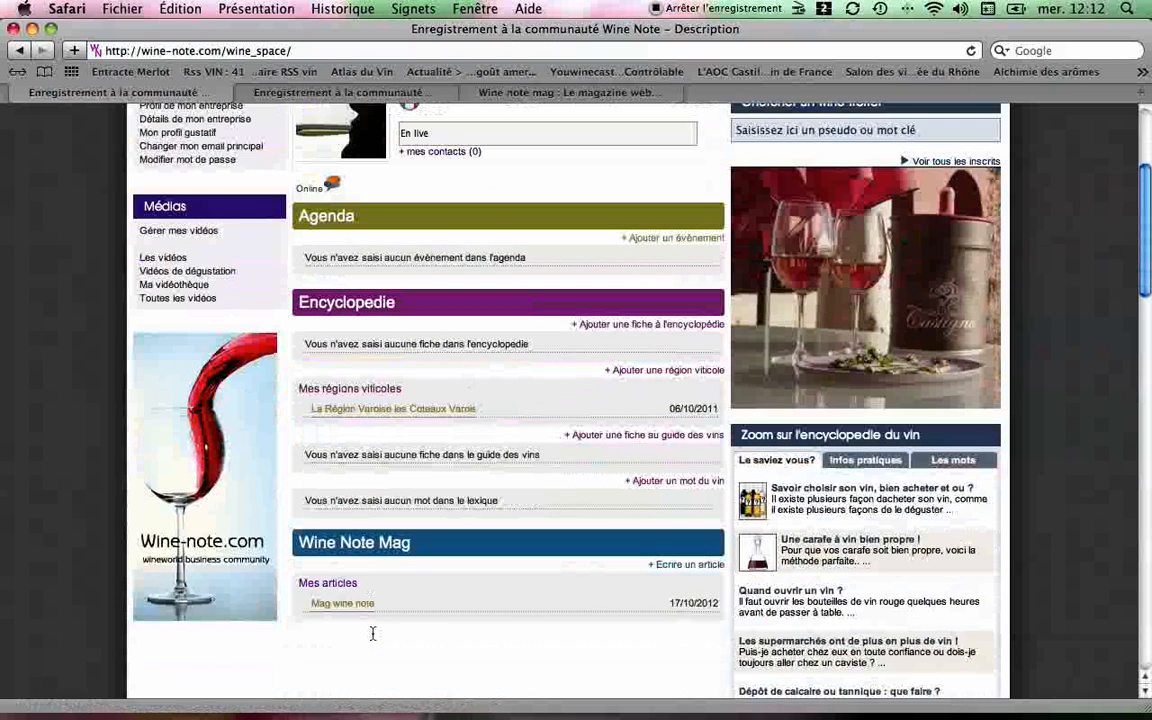
{"action": "scroll", "coordinate": [380, 415], "scroll_direction": "up", "scroll_amount": 3}
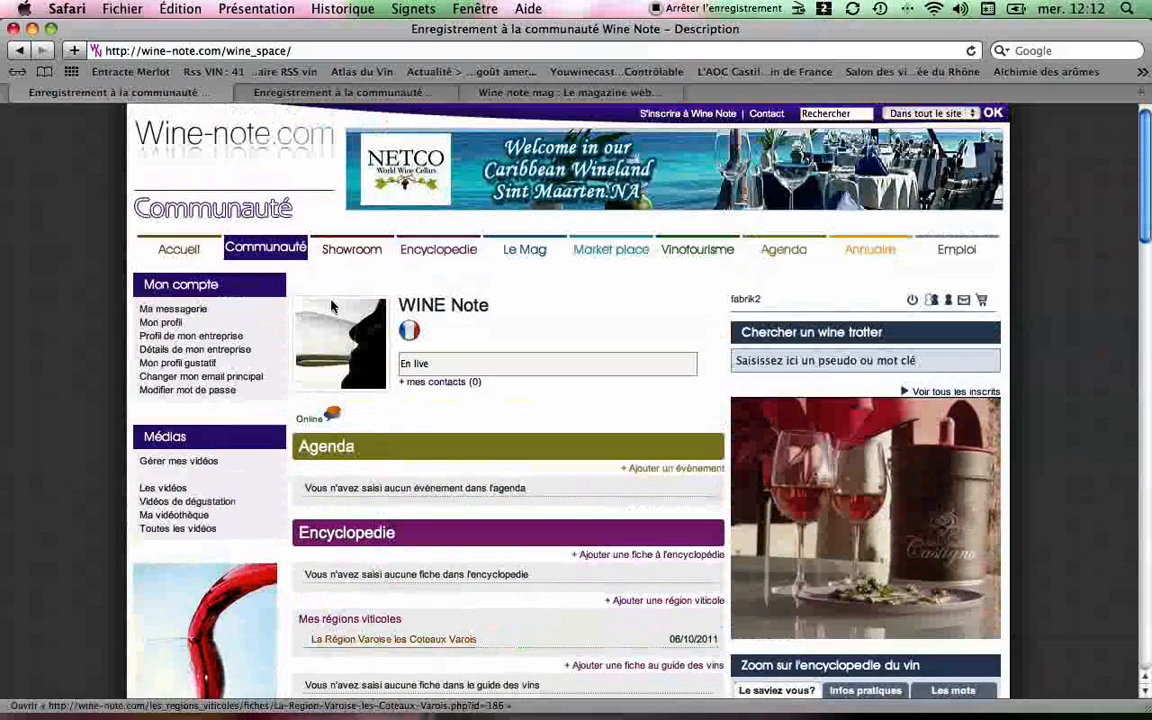
{"action": "scroll", "coordinate": [533, 426], "scroll_direction": "down", "scroll_amount": 3}
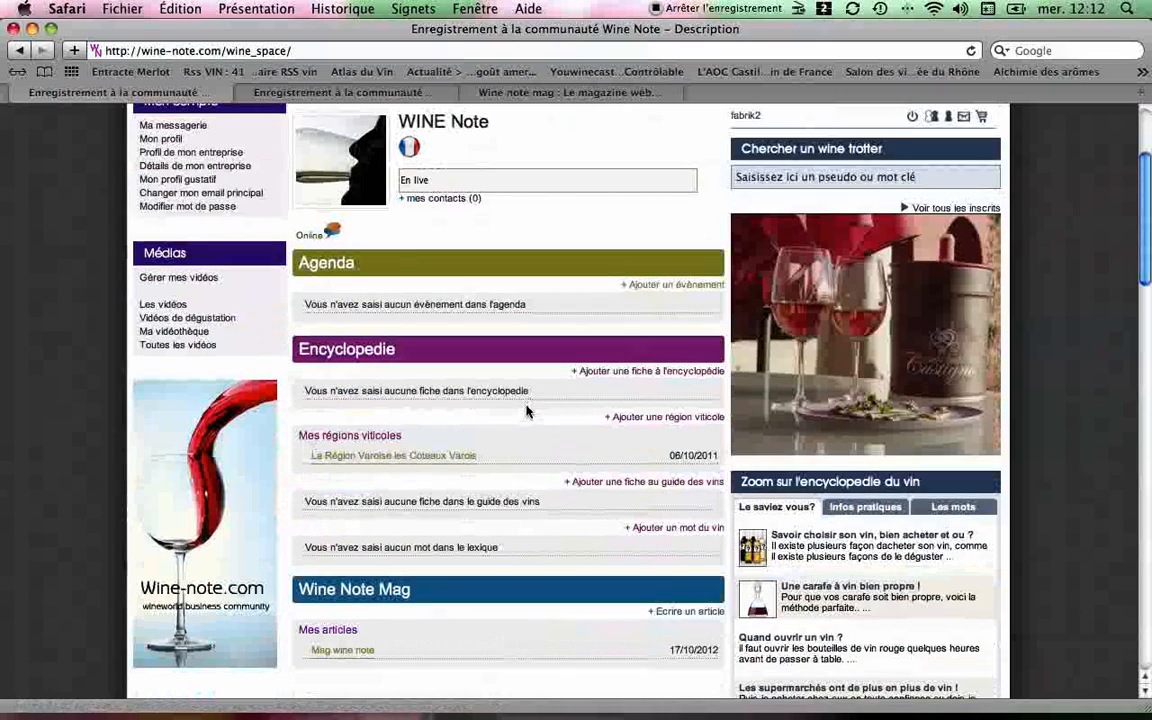
{"action": "scroll", "coordinate": [527, 408], "scroll_direction": "down", "scroll_amount": 1}
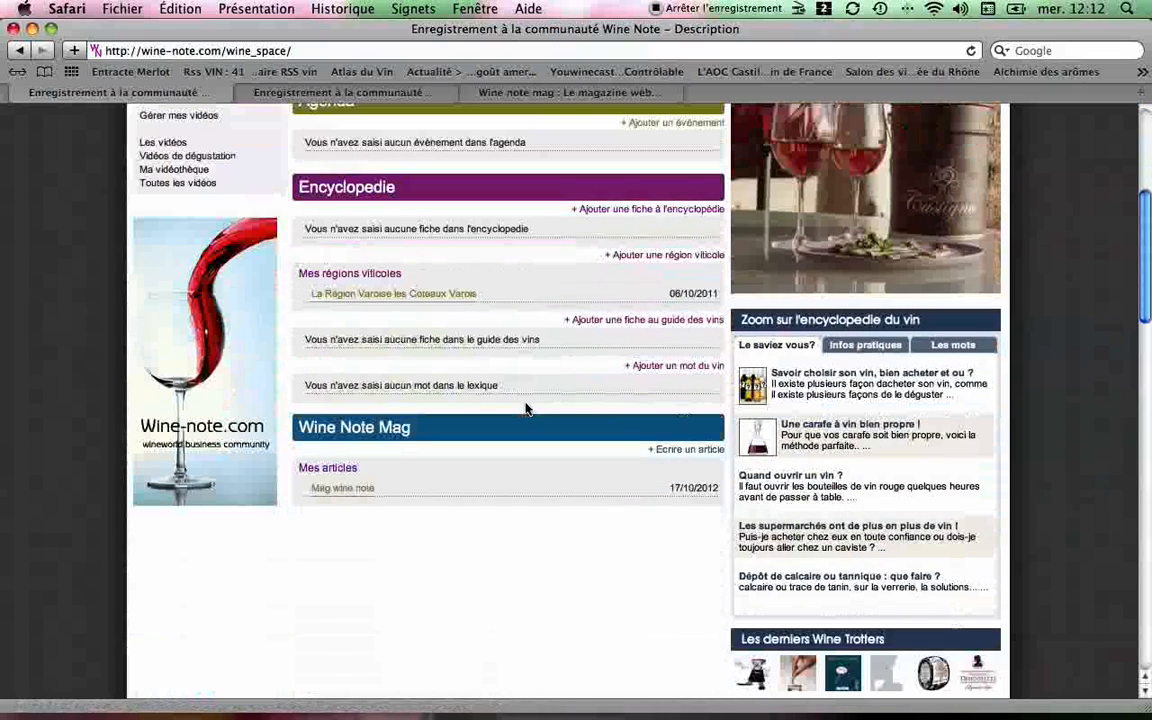
- Start writing a new Wine Note Mag article and review the sections of its entry form
{"action": "left_click", "coordinate": [674, 456]}
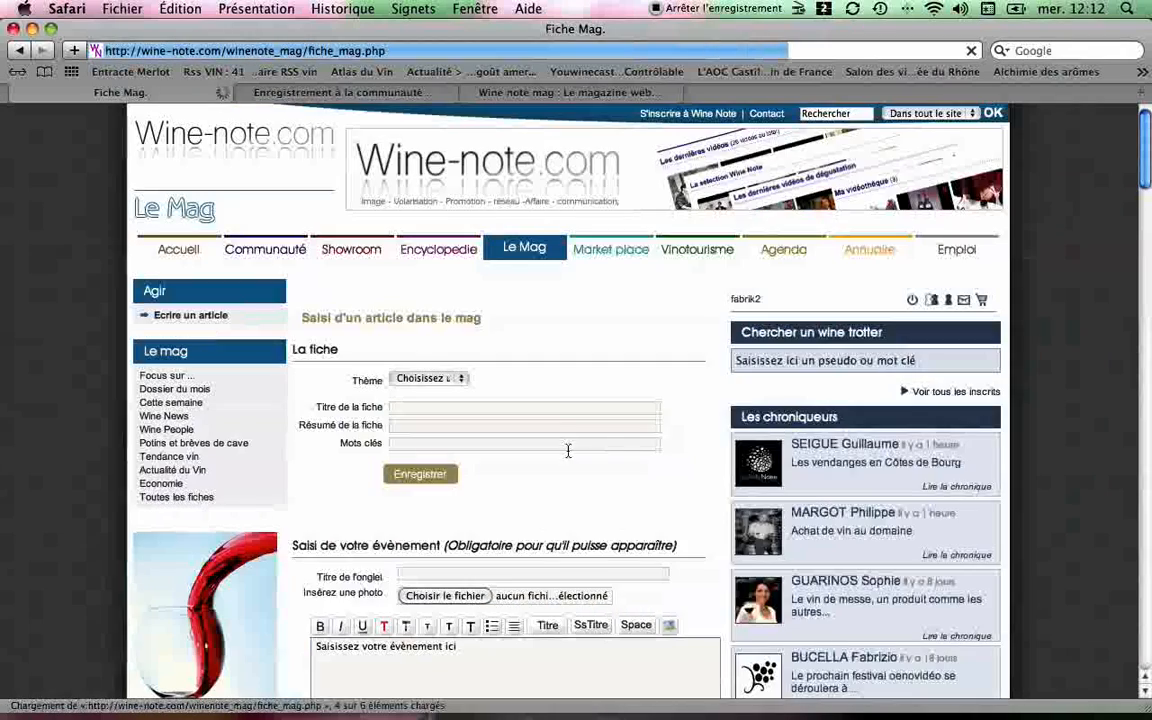
{"action": "scroll", "coordinate": [555, 392], "scroll_direction": "down", "scroll_amount": 1}
{"action": "scroll", "coordinate": [555, 392], "scroll_direction": "down", "scroll_amount": 10}
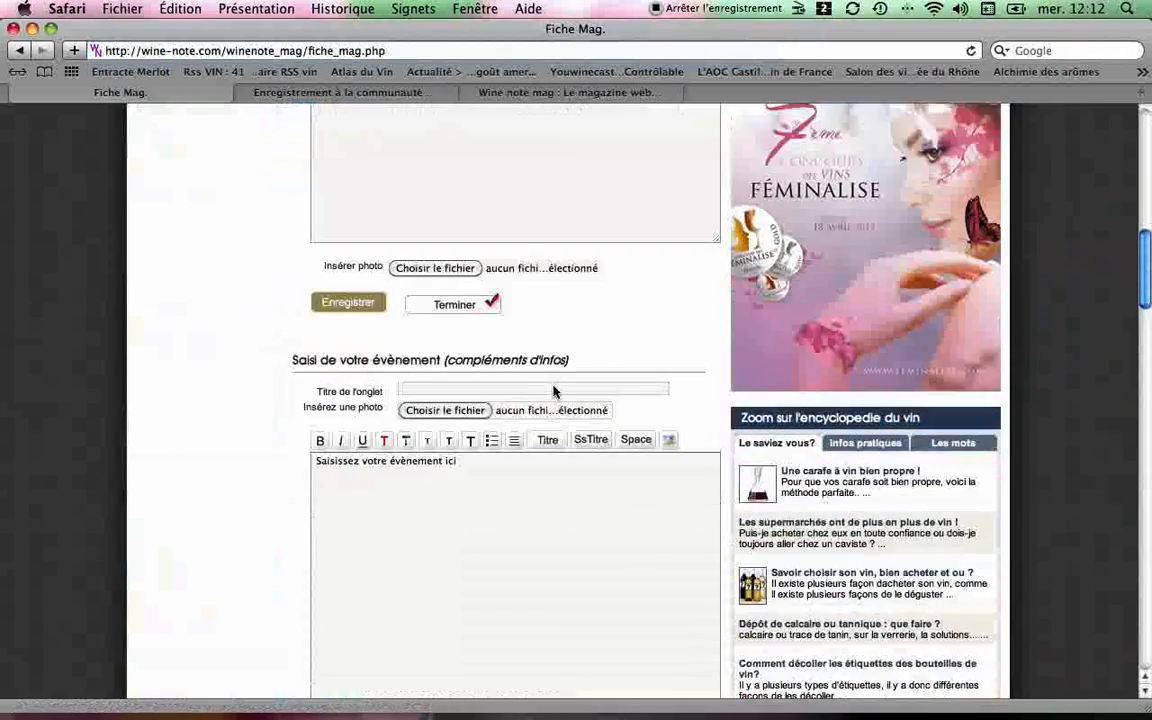
{"action": "scroll", "coordinate": [555, 392], "scroll_direction": "down", "scroll_amount": 6}
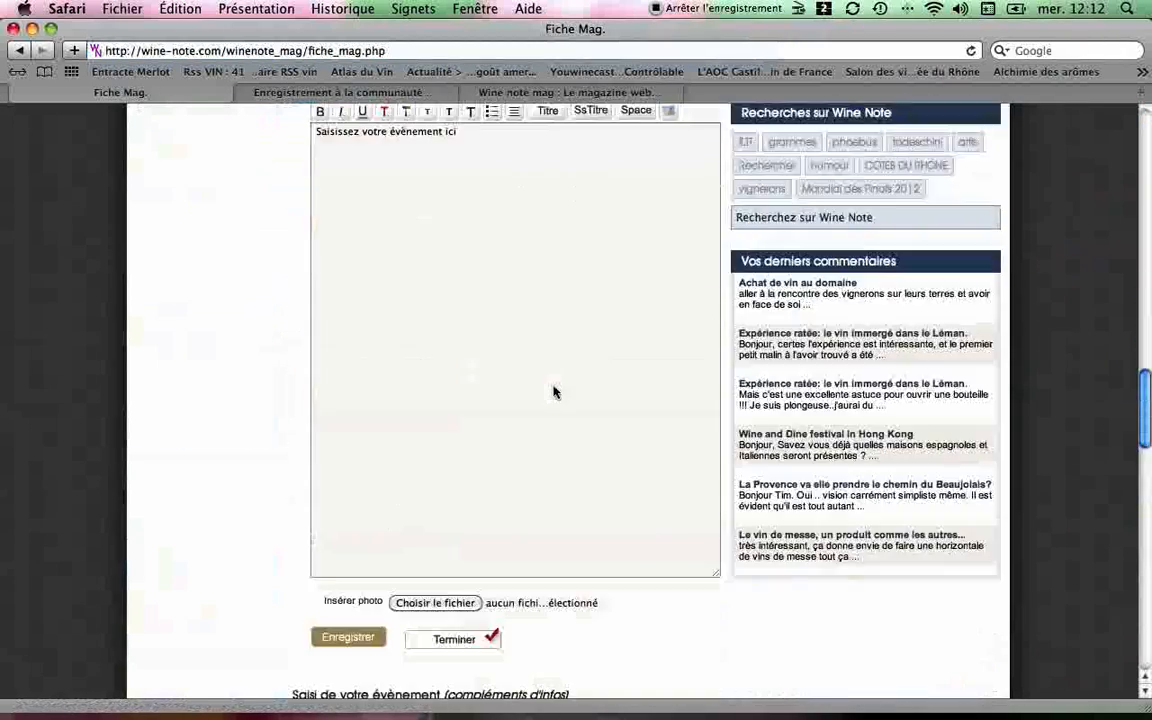
{"action": "scroll", "coordinate": [555, 392], "scroll_direction": "up", "scroll_amount": 8}
{"action": "scroll", "coordinate": [555, 392], "scroll_direction": "up", "scroll_amount": 3}
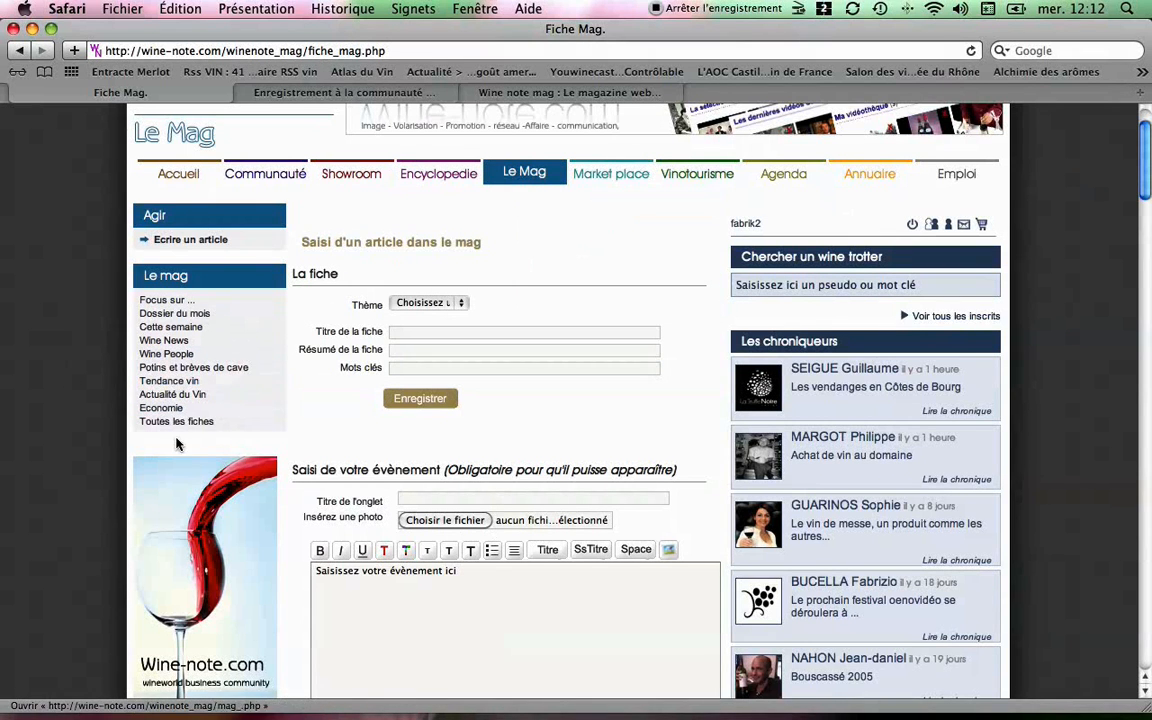
- Set the article's theme to "Focus sur", its title to "Sur Wine Note" and its summary to "lhldhsfgusdgfiufgisugigsf jhd"
{"action": "left_click", "coordinate": [447, 306]}
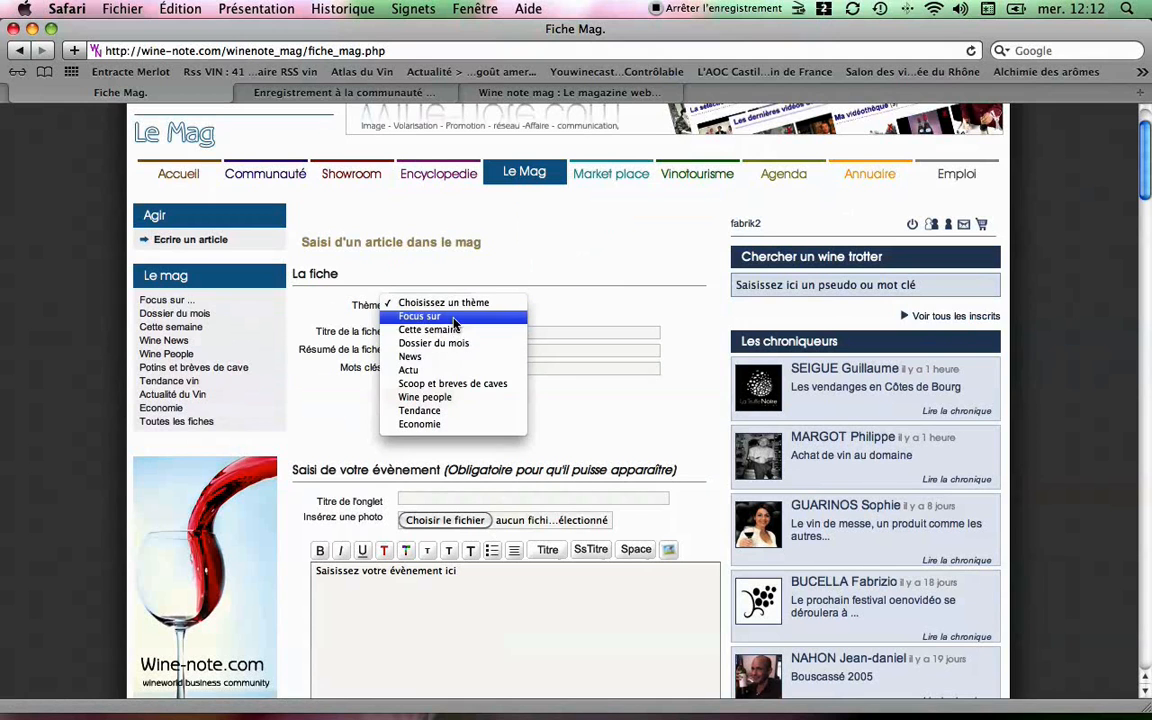
{"action": "left_click", "coordinate": [420, 316]}
{"action": "left_click", "coordinate": [448, 408]}
{"action": "type", "text": "Su"}
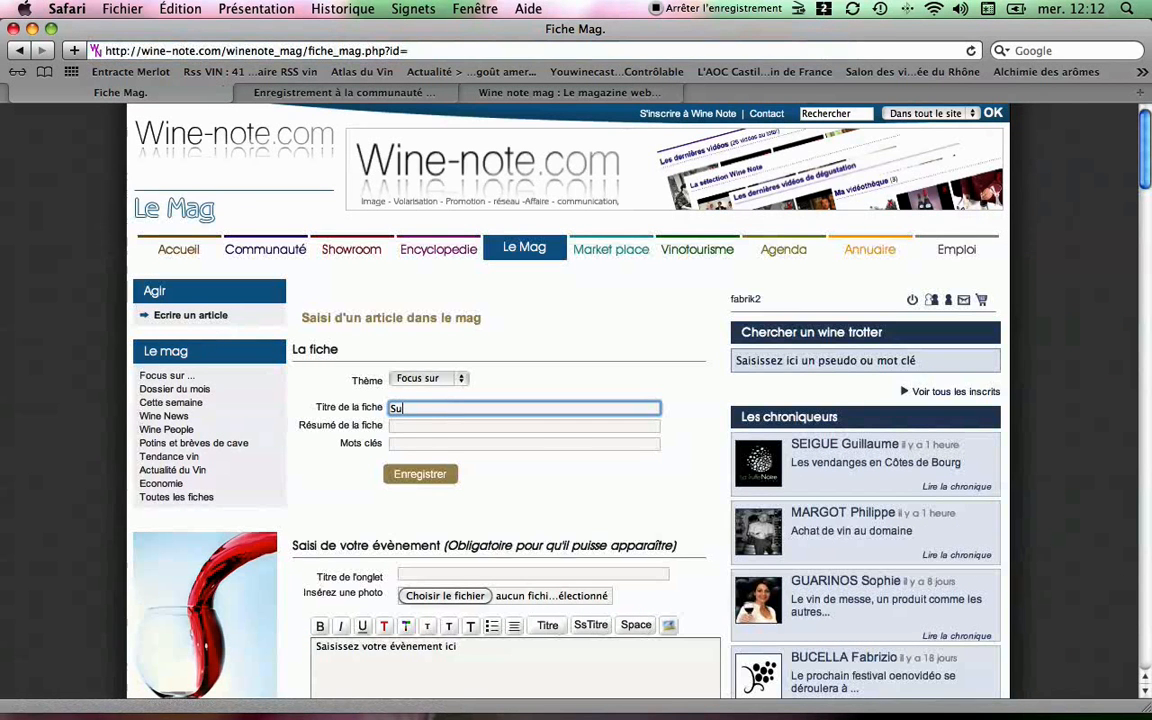
{"action": "type", "text": "r Wine Note"}
{"action": "left_click", "coordinate": [448, 425]}
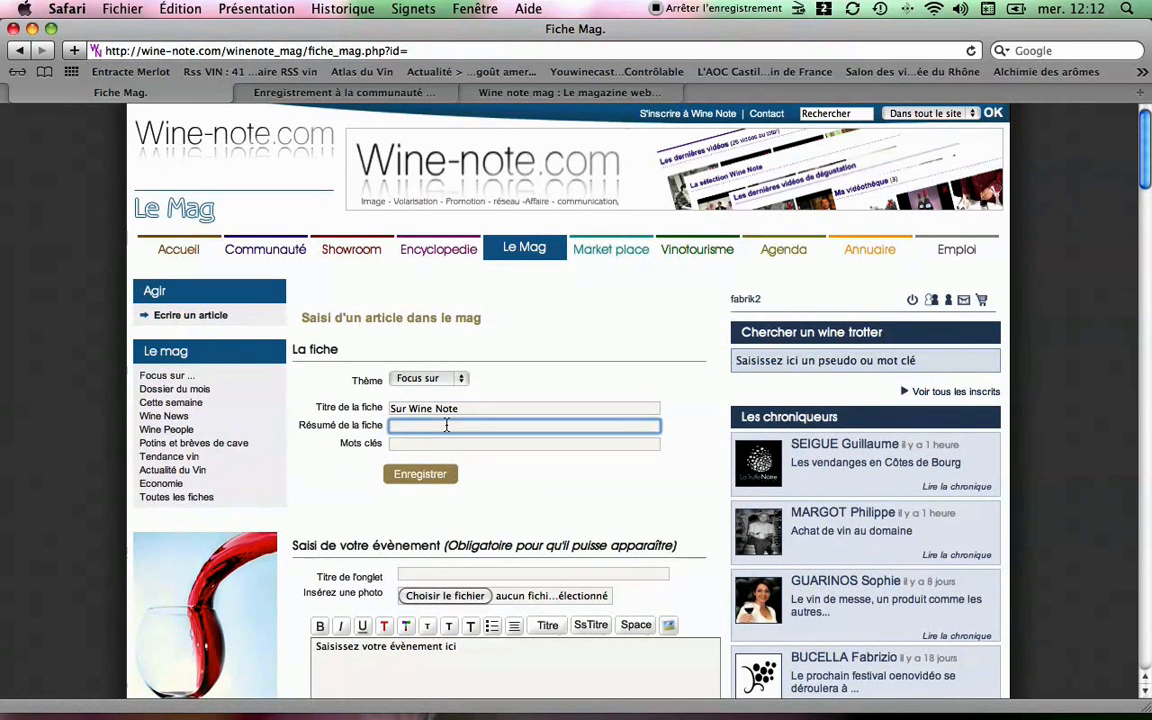
{"action": "type", "text": "lhldhsfgusdgfiufgisugisgsf jhd"}
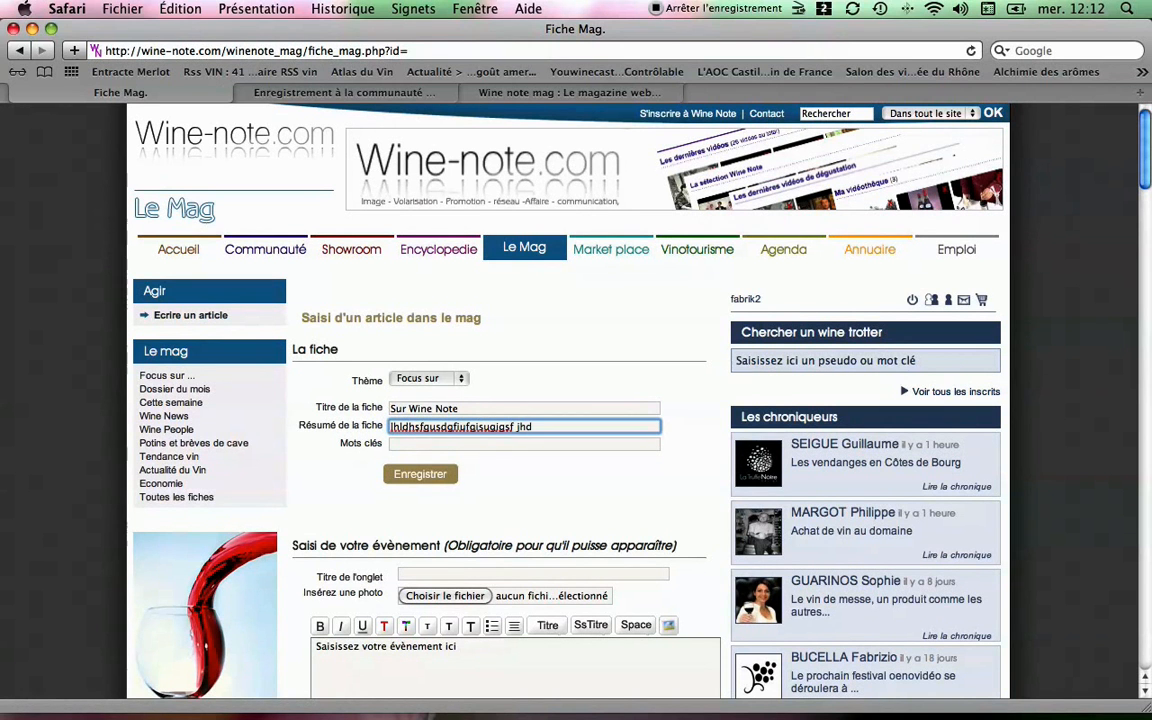
{"action": "left_click", "coordinate": [465, 446]}
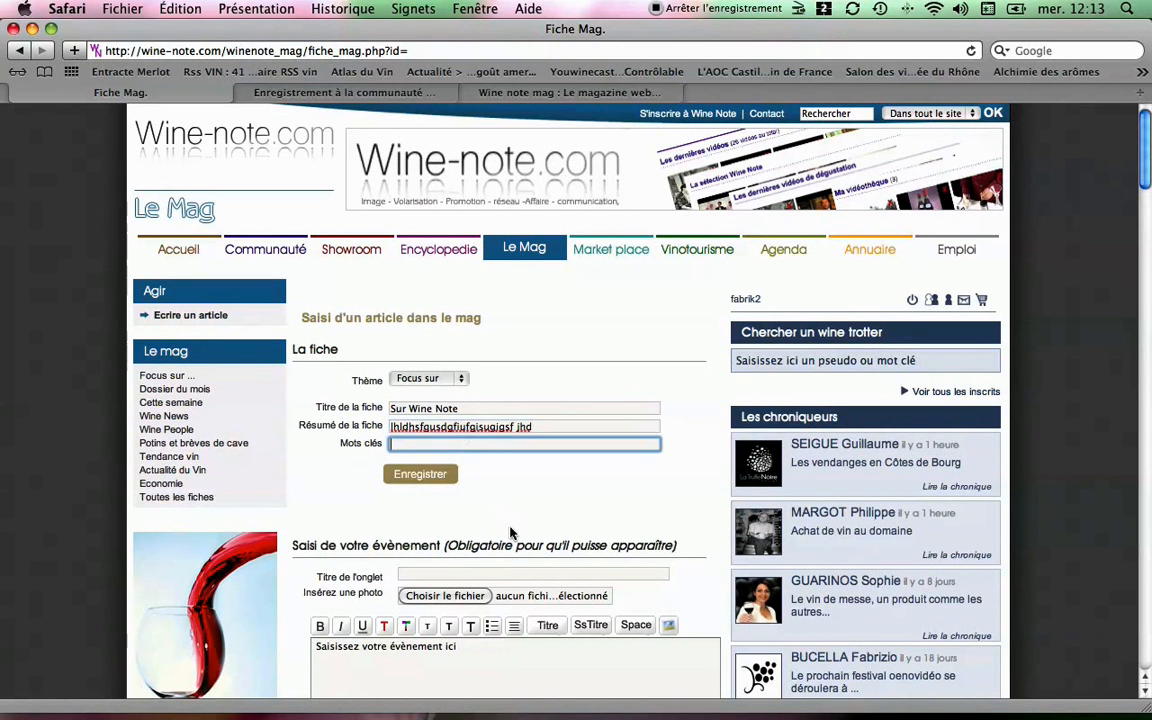
- Enter "titre 1" as the tab title in the mandatory event section
{"action": "scroll", "coordinate": [510, 533], "scroll_direction": "down", "scroll_amount": 3}
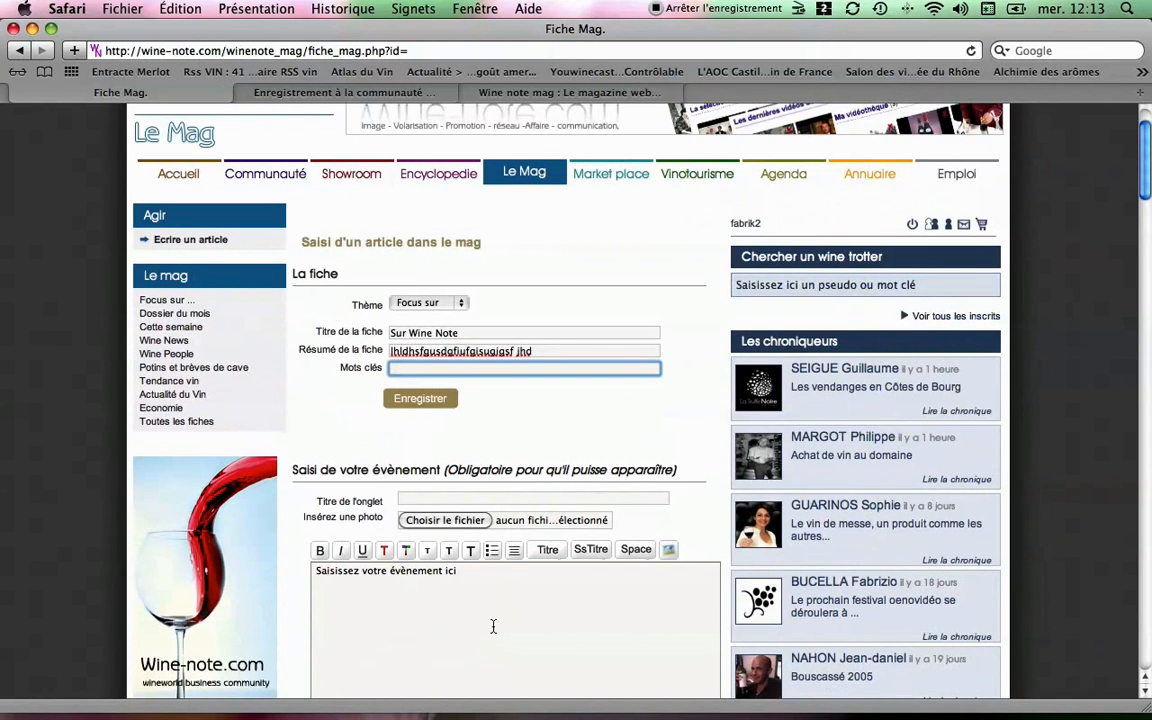
{"action": "scroll", "coordinate": [490, 620], "scroll_direction": "down", "scroll_amount": 4}
{"action": "left_click", "coordinate": [440, 401]}
{"action": "type", "text": "titre 1"}
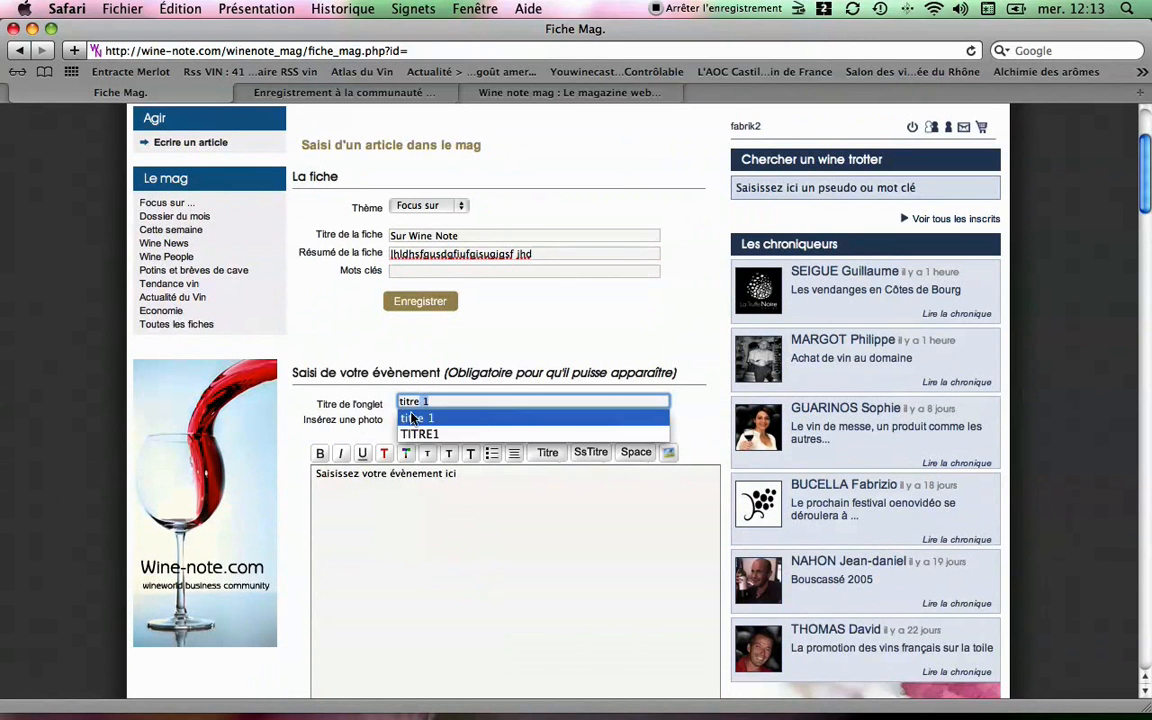
- Write the body text "ckhwckjsGD", then two further lines below a gap: "CWBJHFUSHIUF" and "nbcjkwwuhdofiosipf"
{"action": "left_click", "coordinate": [433, 507]}
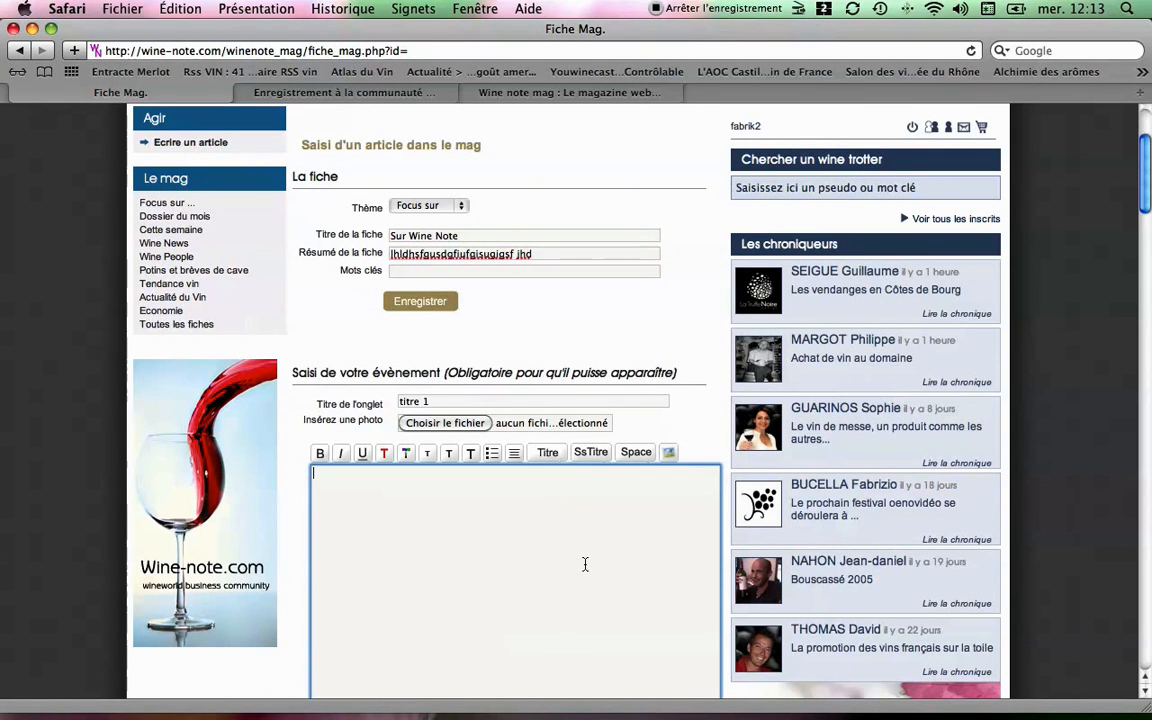
{"action": "scroll", "coordinate": [585, 564], "scroll_direction": "down", "scroll_amount": 5}
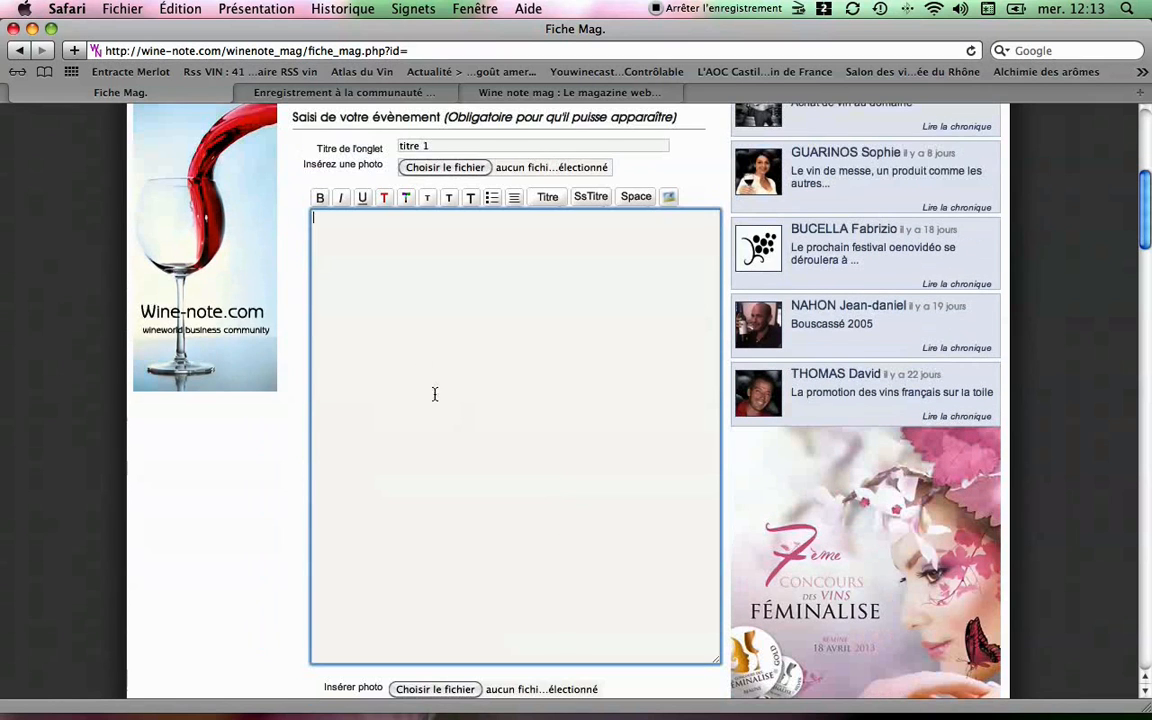
{"action": "type", "text": "jsGD"}
{"action": "key", "text": "Return"}
{"action": "key", "text": "Return"}
{"action": "type", "text": "CWBJHFUSHIUF"}
{"action": "key", "text": "Return"}
{"action": "type", "text": "nbcjkwwuhdofiosipf"}
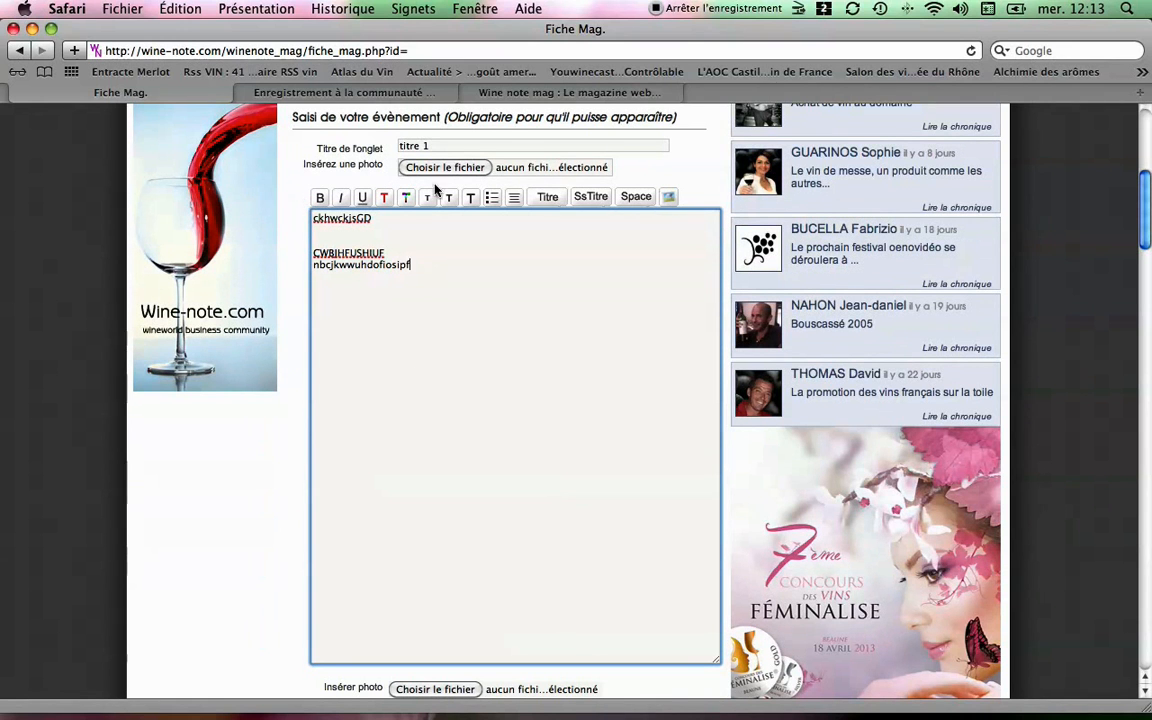
- Format the body's first line, "ckhwckjsGD", as a title
{"action": "left_click_drag", "start_coordinate": [376, 220], "coordinate": [298, 224]}
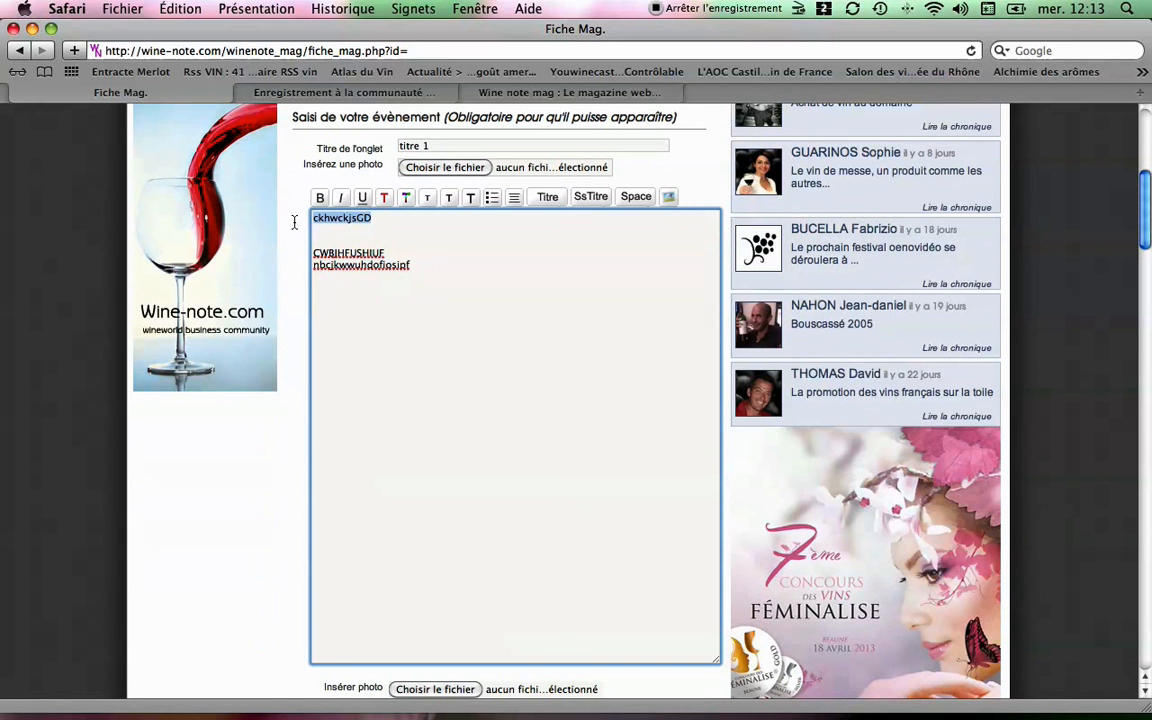
{"action": "left_click", "coordinate": [548, 199]}
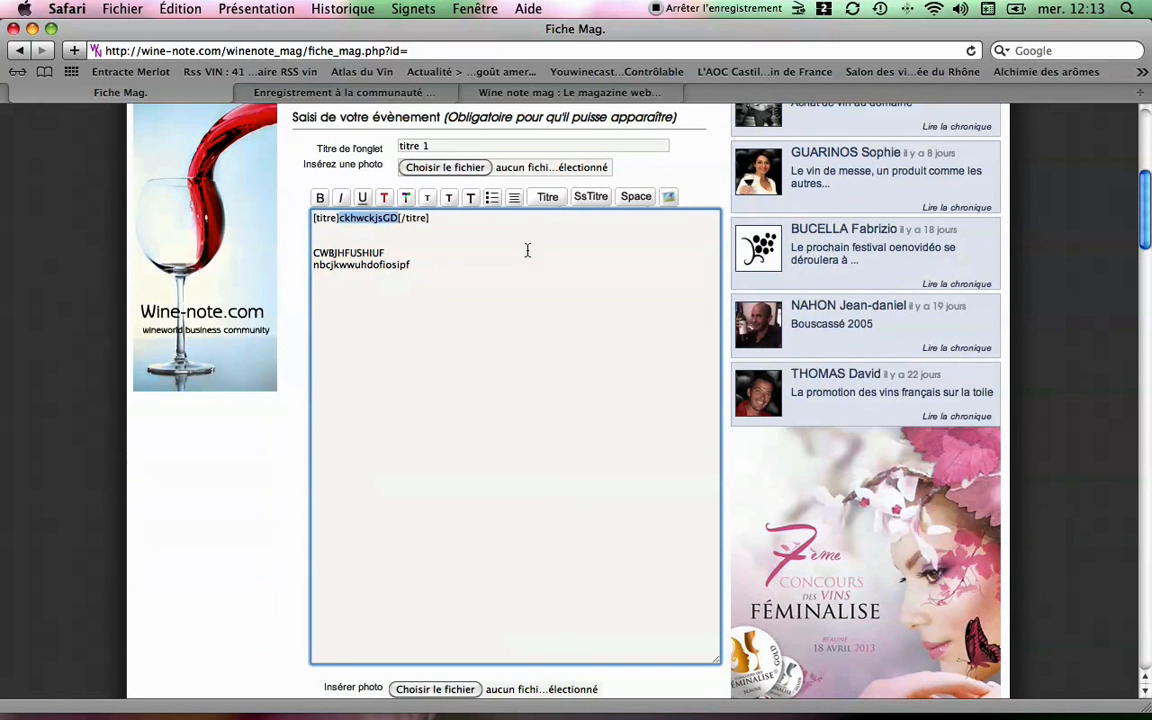
{"action": "scroll", "coordinate": [323, 286], "scroll_direction": "up", "scroll_amount": 10}
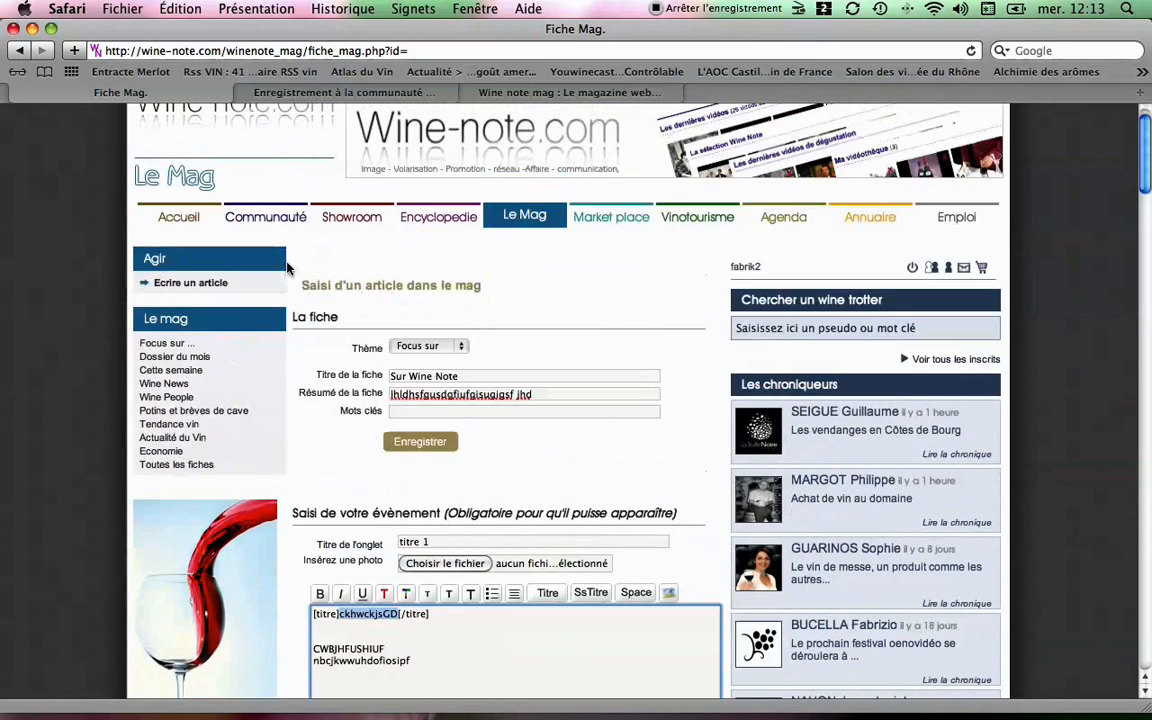
- Make "CWBJHF" bold, underline "USHIUF" and italicise the line "nbcjkwwuhdofiosipf"
{"action": "mouse_move", "coordinate": [514, 258]}
{"action": "scroll", "coordinate": [514, 258], "scroll_direction": "down", "scroll_amount": 5}
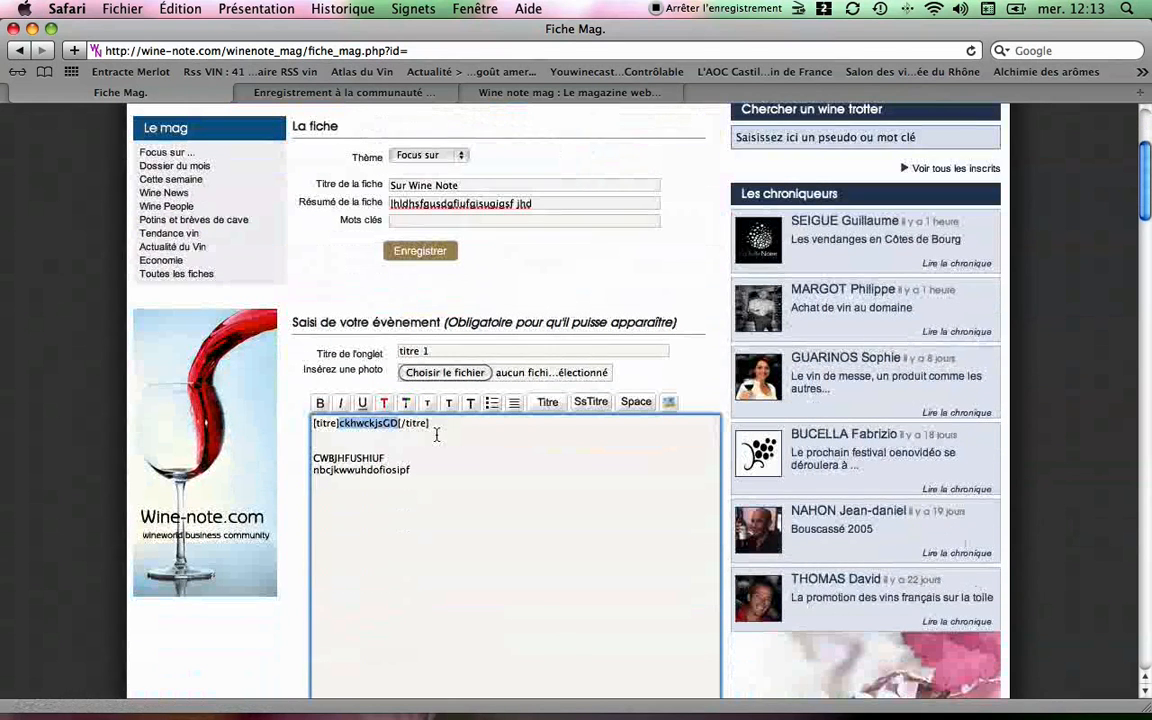
{"action": "left_click_drag", "start_coordinate": [349, 458], "coordinate": [310, 457]}
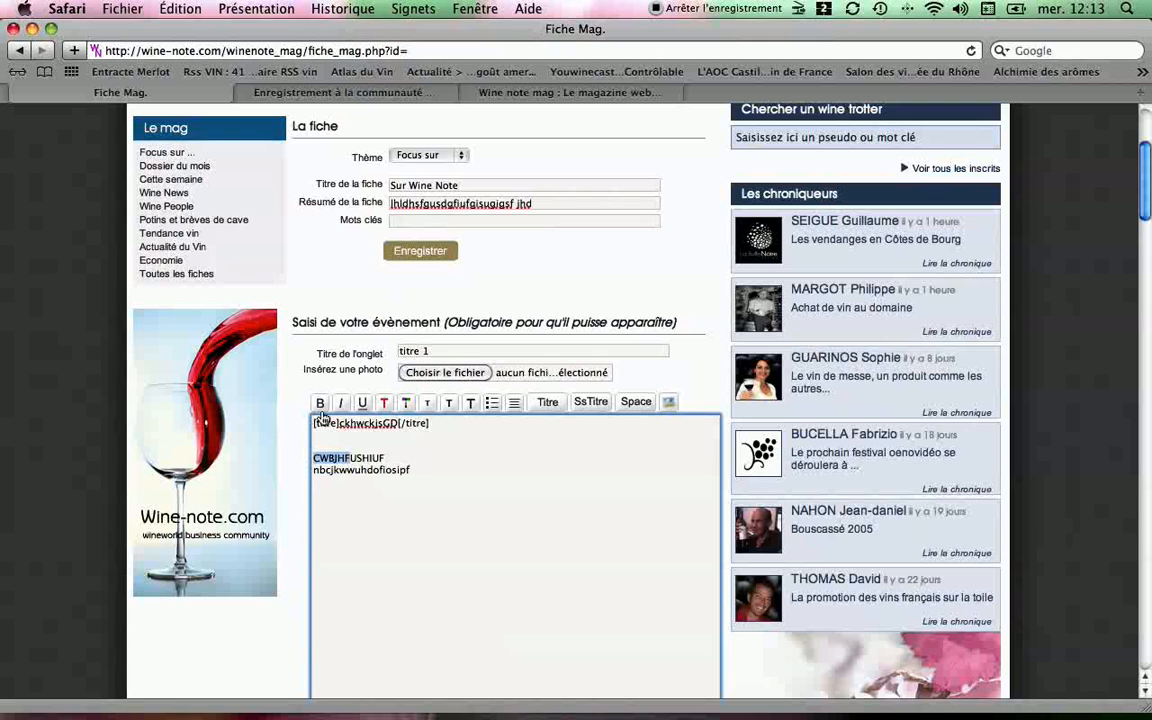
{"action": "left_click", "coordinate": [320, 402]}
{"action": "left_click_drag", "start_coordinate": [415, 458], "coordinate": [312, 470]}
{"action": "left_click", "coordinate": [362, 403]}
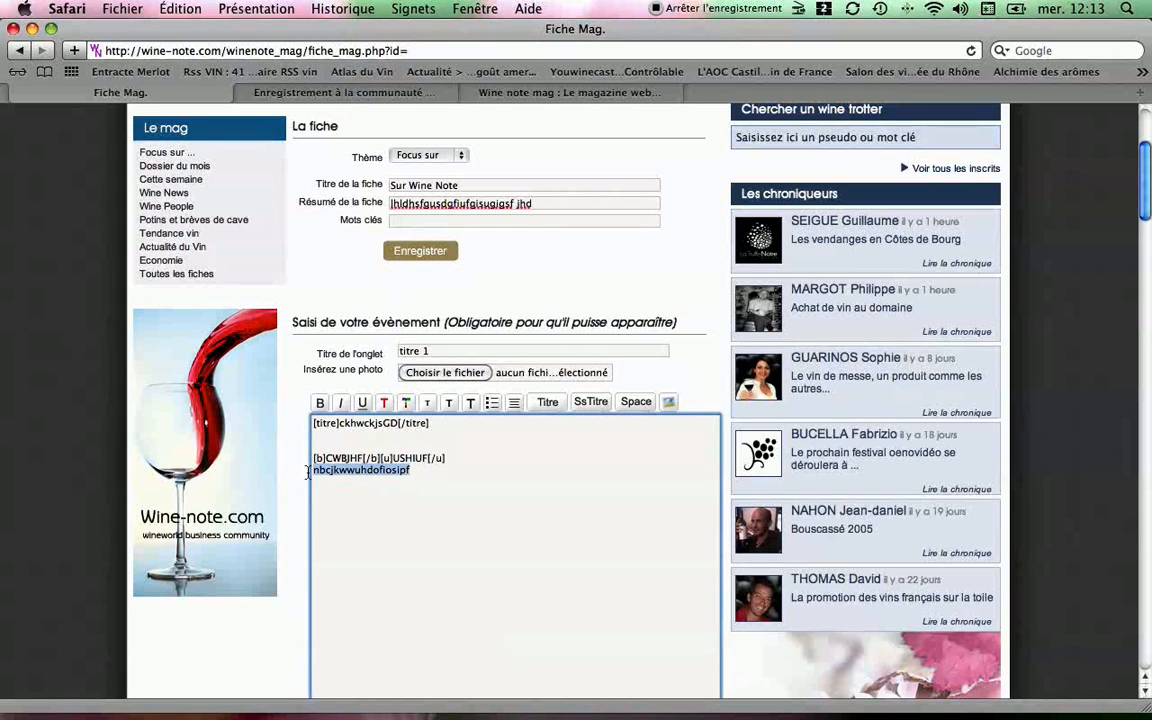
{"action": "left_click", "coordinate": [340, 402]}
- Add the word "Grand" with a coloured initial G, and a bulleted line "jhghgdkqgkd" beneath it
{"action": "left_click", "coordinate": [512, 501]}
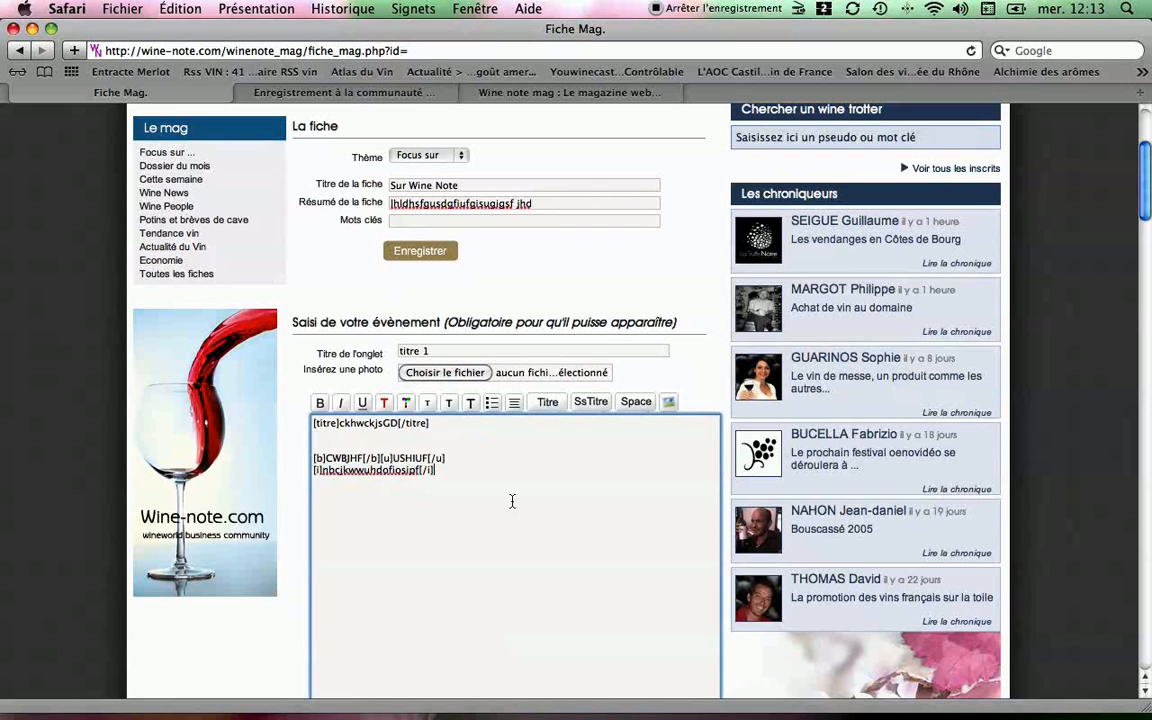
{"action": "type", "text": "grand"}
{"action": "left_click", "coordinate": [404, 402]}
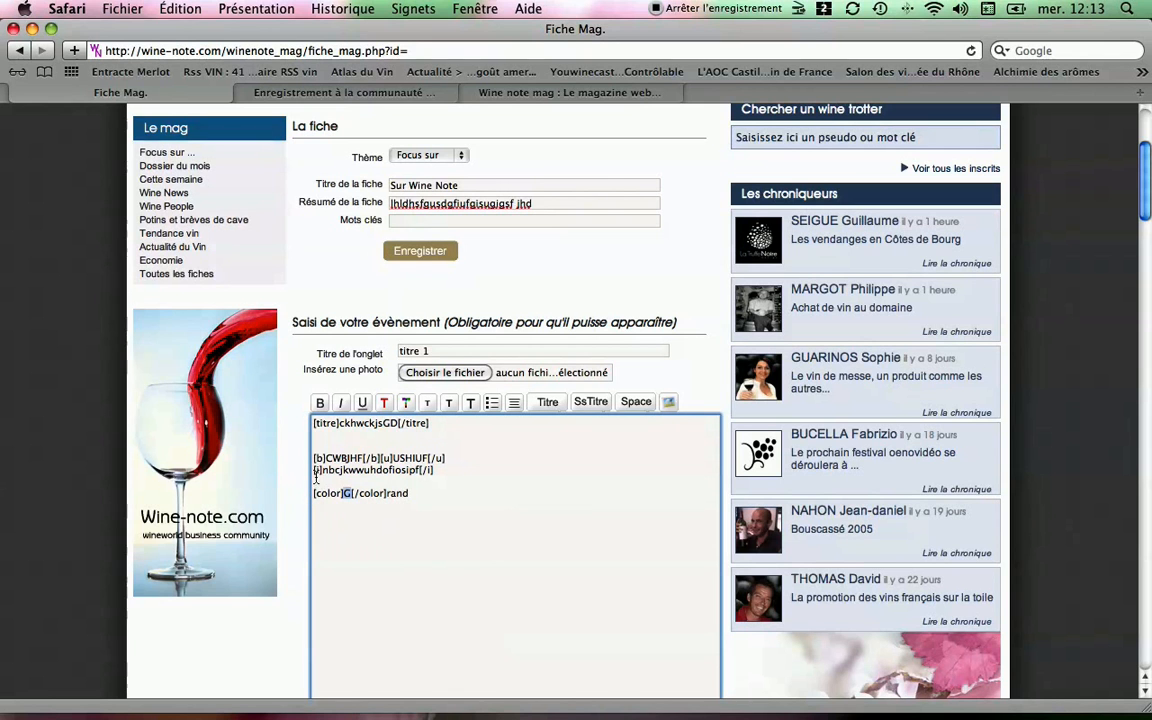
{"action": "key", "text": "Return"}
{"action": "left_click", "coordinate": [490, 403]}
{"action": "type", "text": "jhghgdkqgkd"}
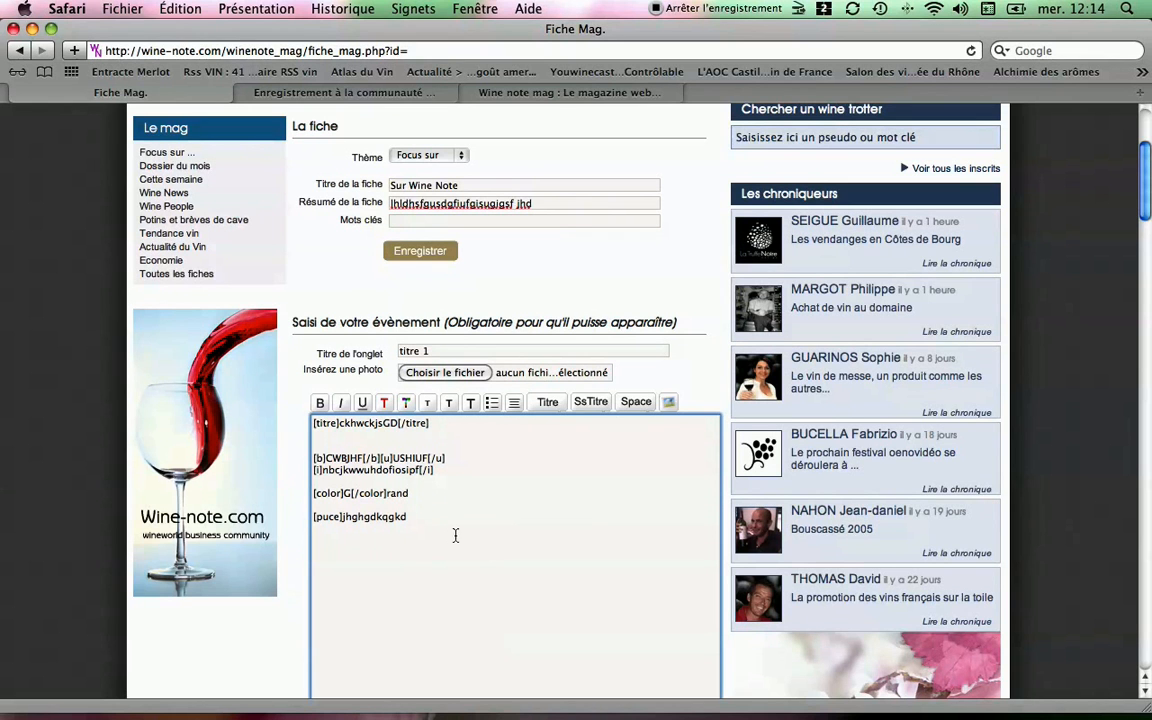
- Insert an image tag below the bulleted line and select its placeholder image address
{"action": "left_click", "coordinate": [564, 447]}
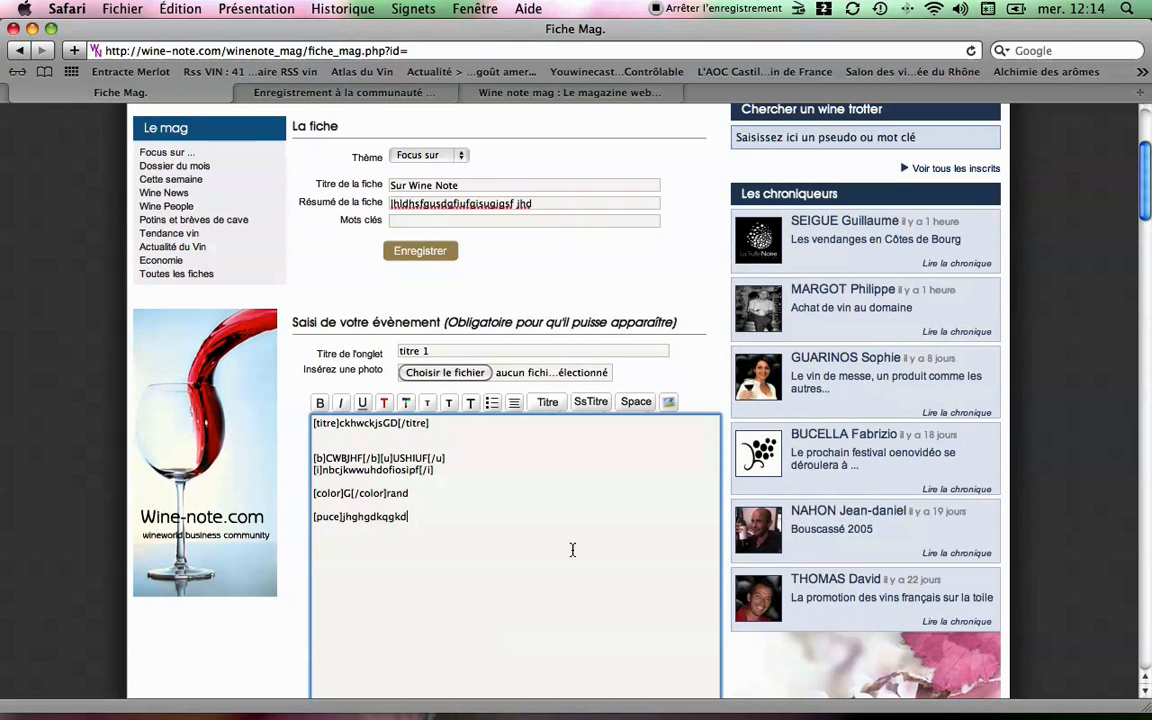
{"action": "left_click", "coordinate": [669, 403]}
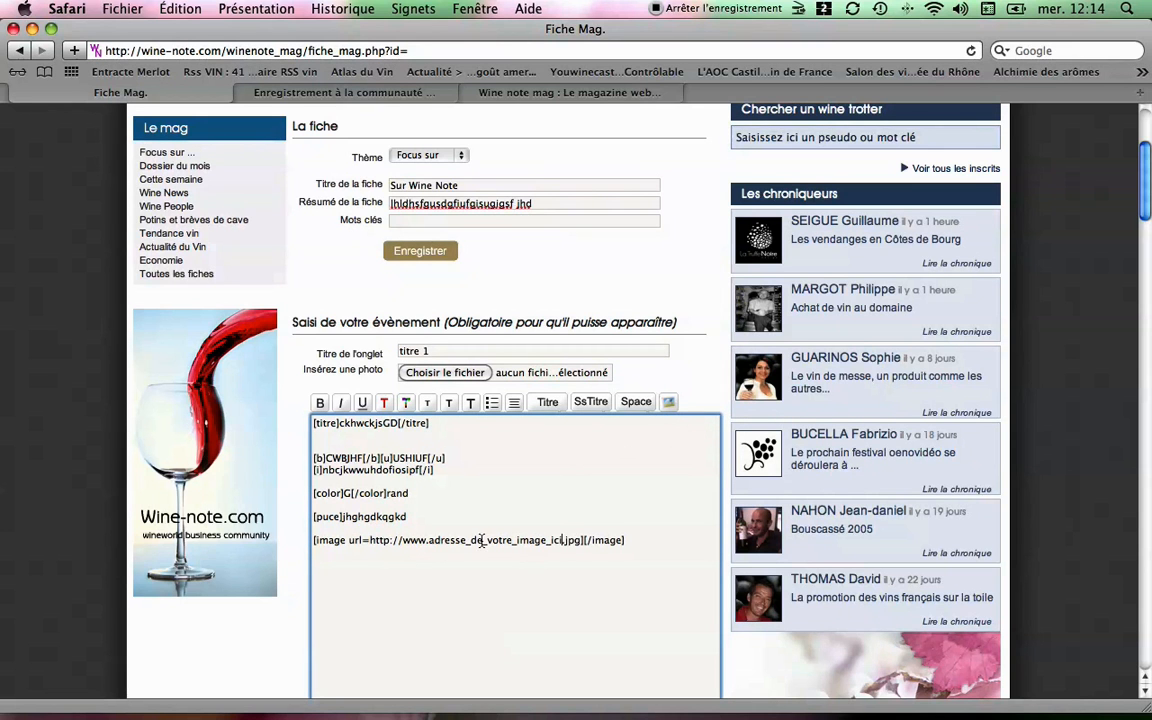
{"action": "left_click_drag", "start_coordinate": [399, 540], "coordinate": [545, 538]}
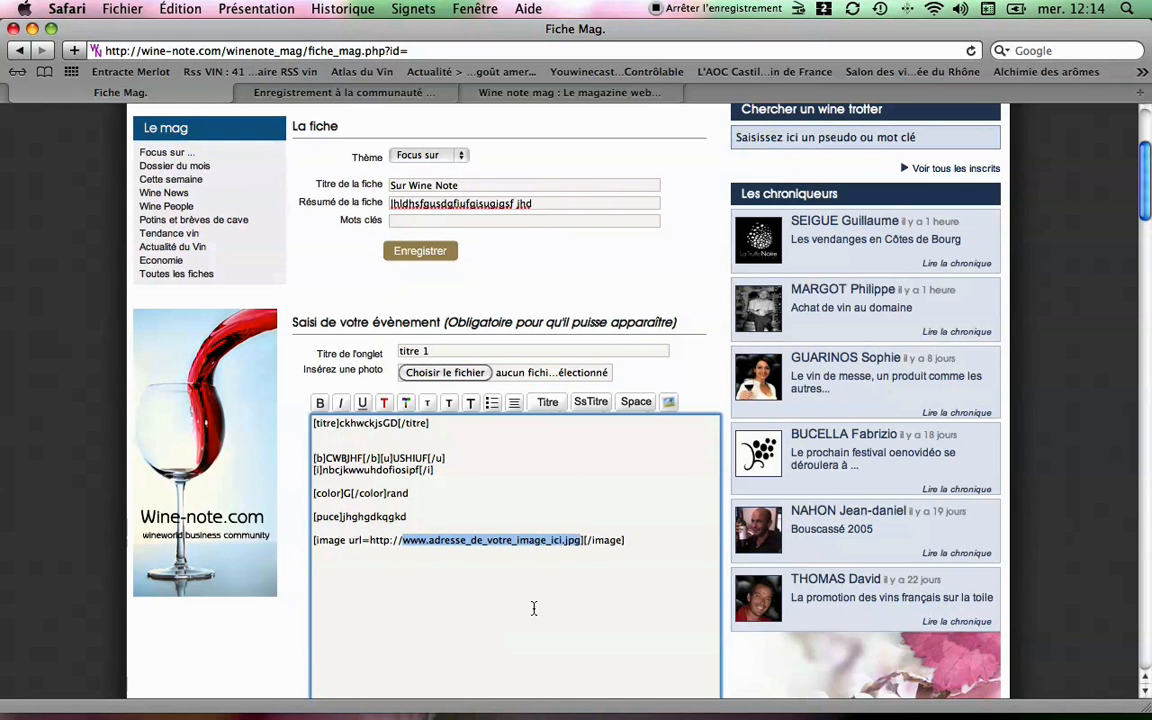
- Save the article and open its preview
{"action": "scroll", "coordinate": [534, 608], "scroll_direction": "down", "scroll_amount": 10}
{"action": "scroll", "coordinate": [488, 550], "scroll_direction": "up", "scroll_amount": 2}
{"action": "scroll", "coordinate": [447, 432], "scroll_direction": "up", "scroll_amount": 2}
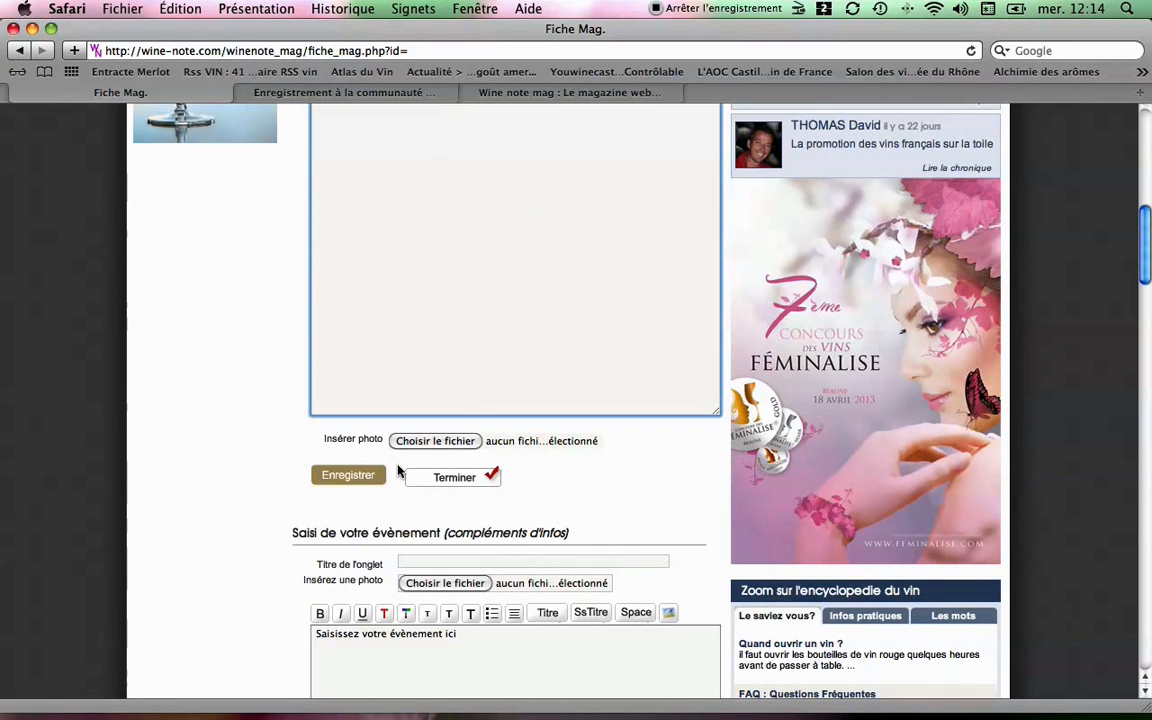
{"action": "left_click", "coordinate": [347, 477]}
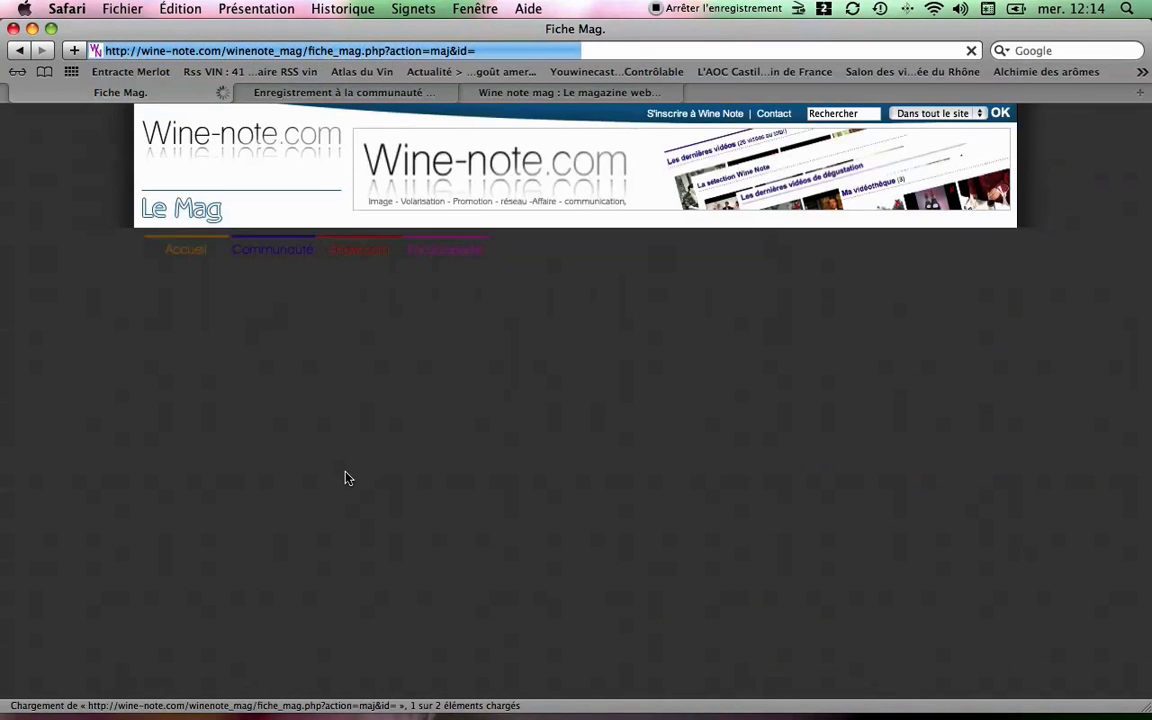
{"action": "scroll", "coordinate": [393, 452], "scroll_direction": "down", "scroll_amount": 2}
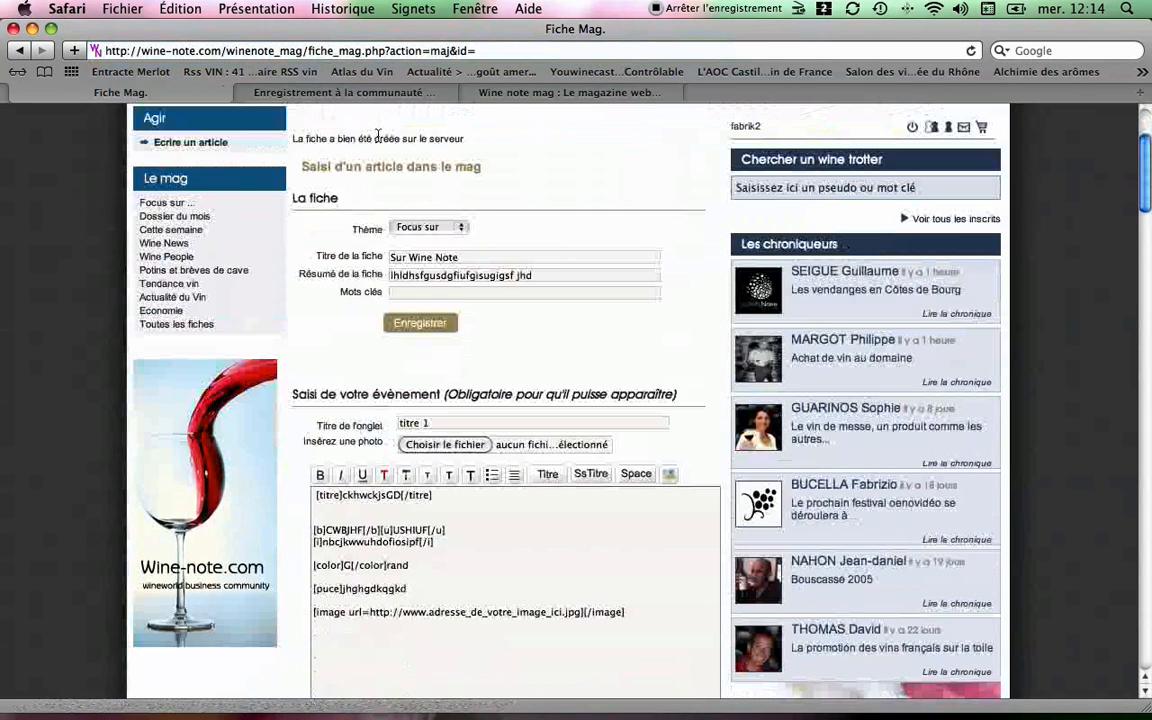
{"action": "scroll", "coordinate": [451, 138], "scroll_direction": "down", "scroll_amount": 10}
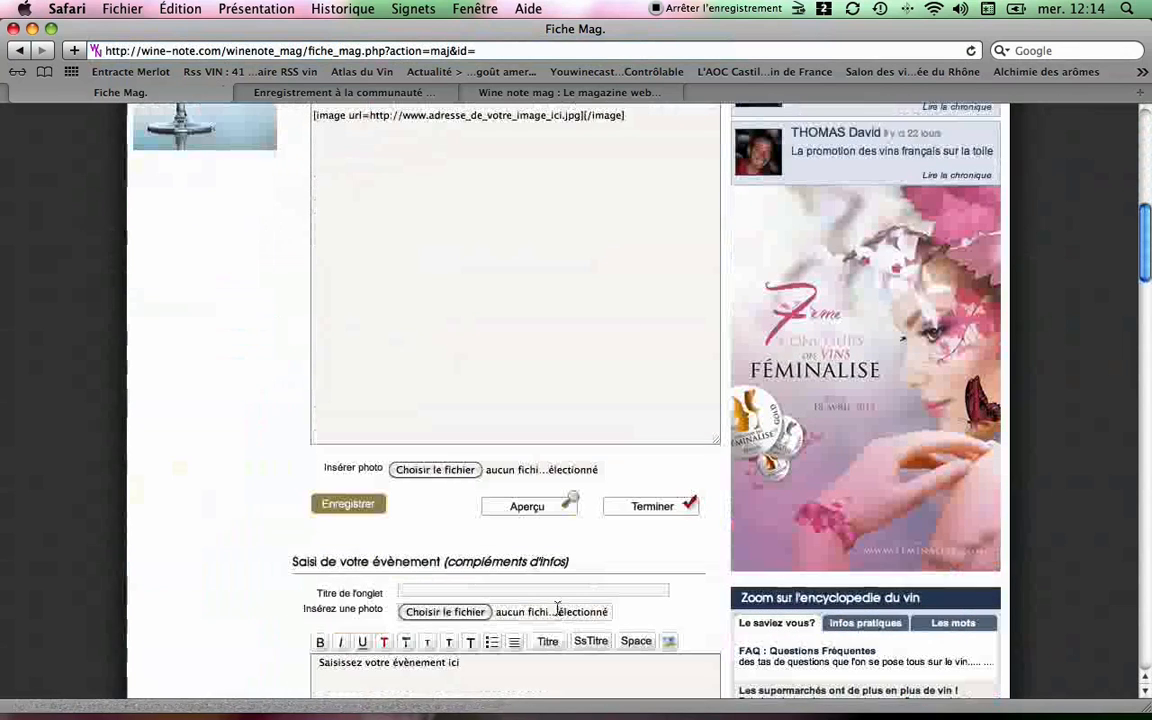
{"action": "left_click", "coordinate": [529, 503]}
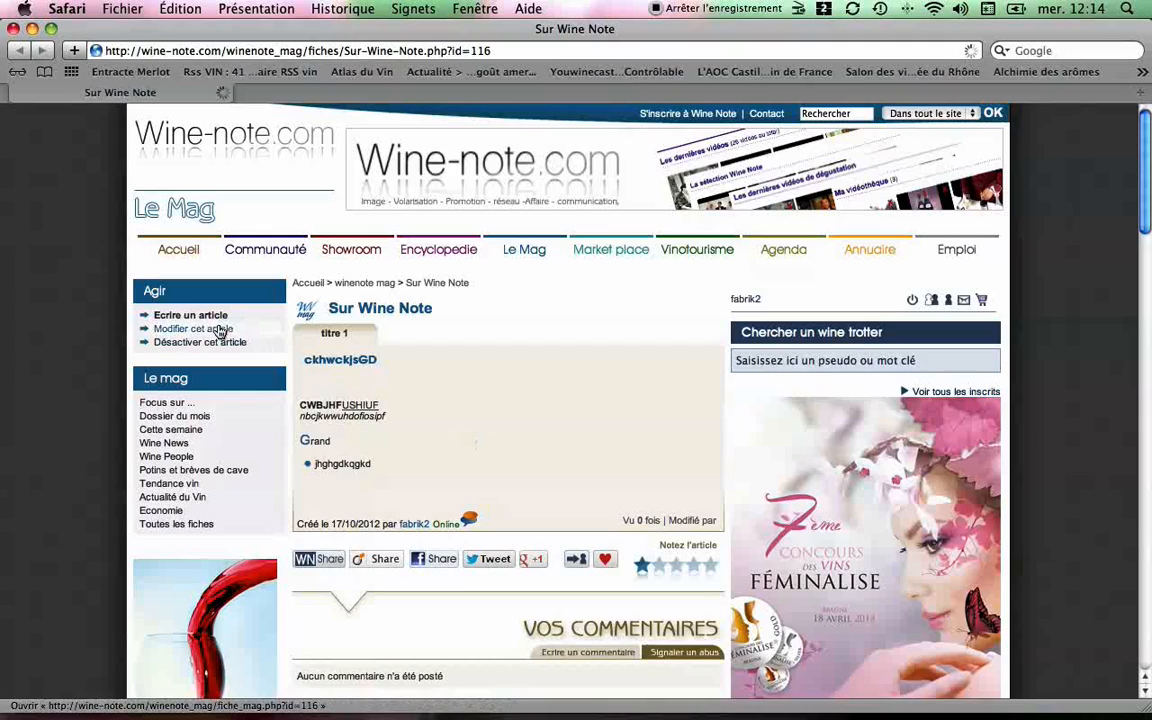
- Reopen the article for modification from its preview page, check its body text and finish the entry
{"action": "left_click", "coordinate": [226, 331]}
{"action": "scroll", "coordinate": [570, 401], "scroll_direction": "down", "scroll_amount": 10}
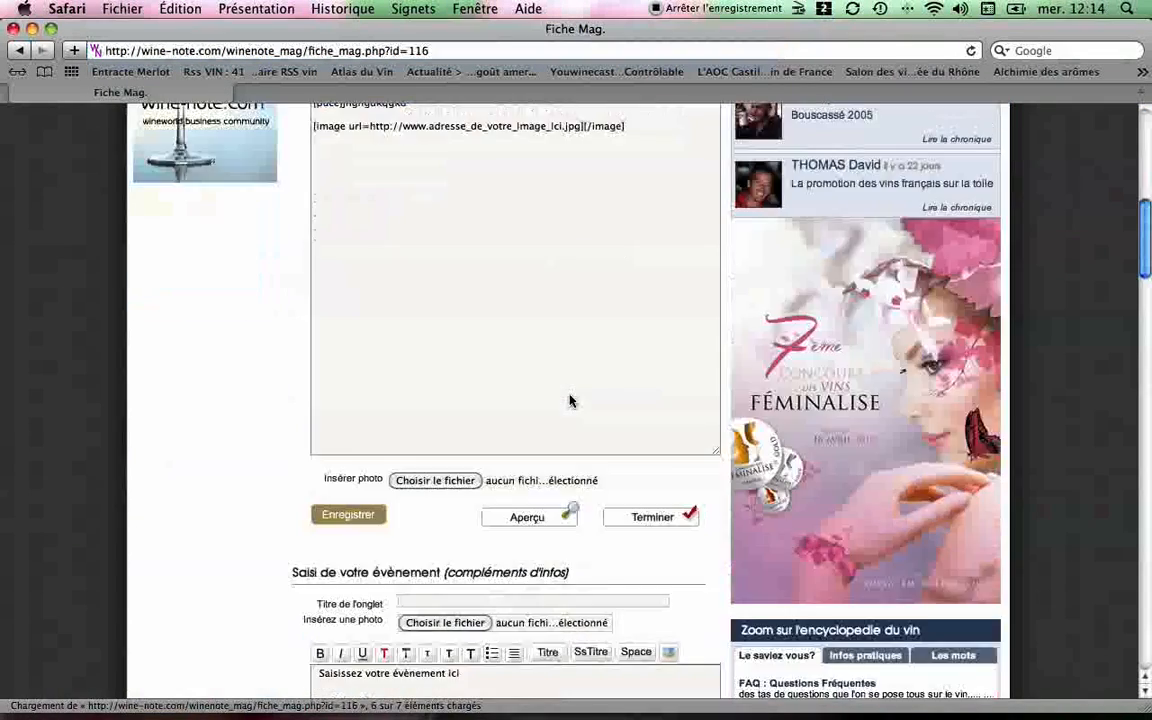
{"action": "scroll", "coordinate": [570, 401], "scroll_direction": "up", "scroll_amount": 5}
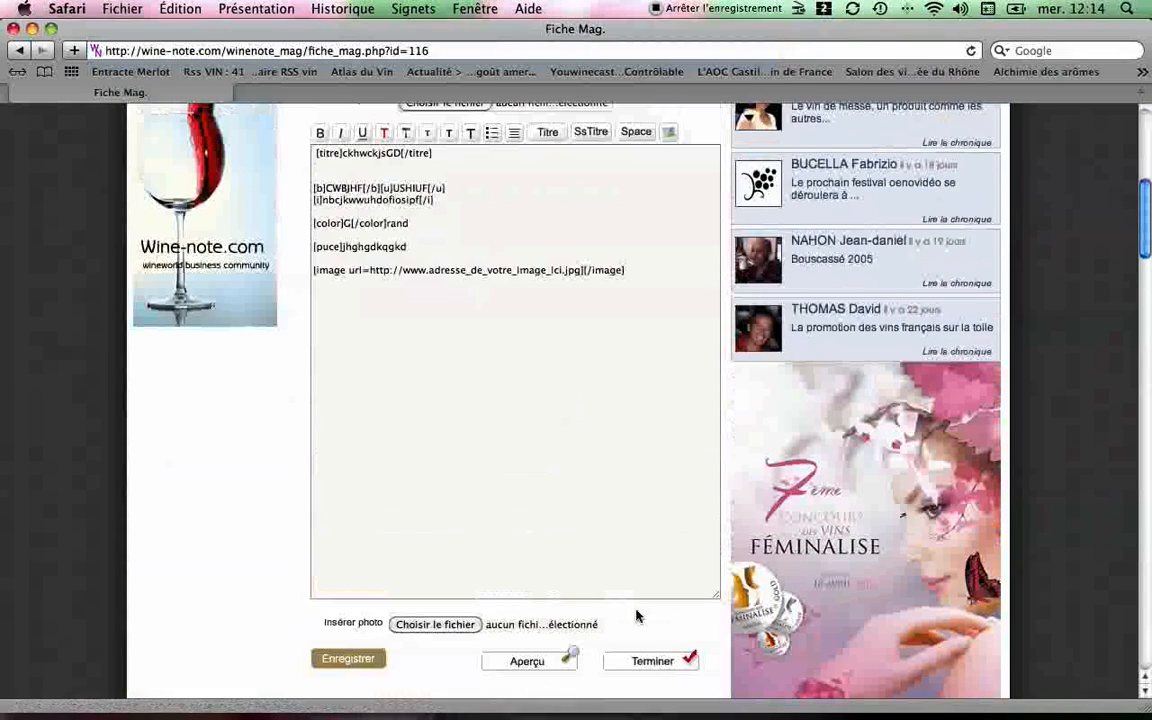
{"action": "left_click", "coordinate": [648, 663]}
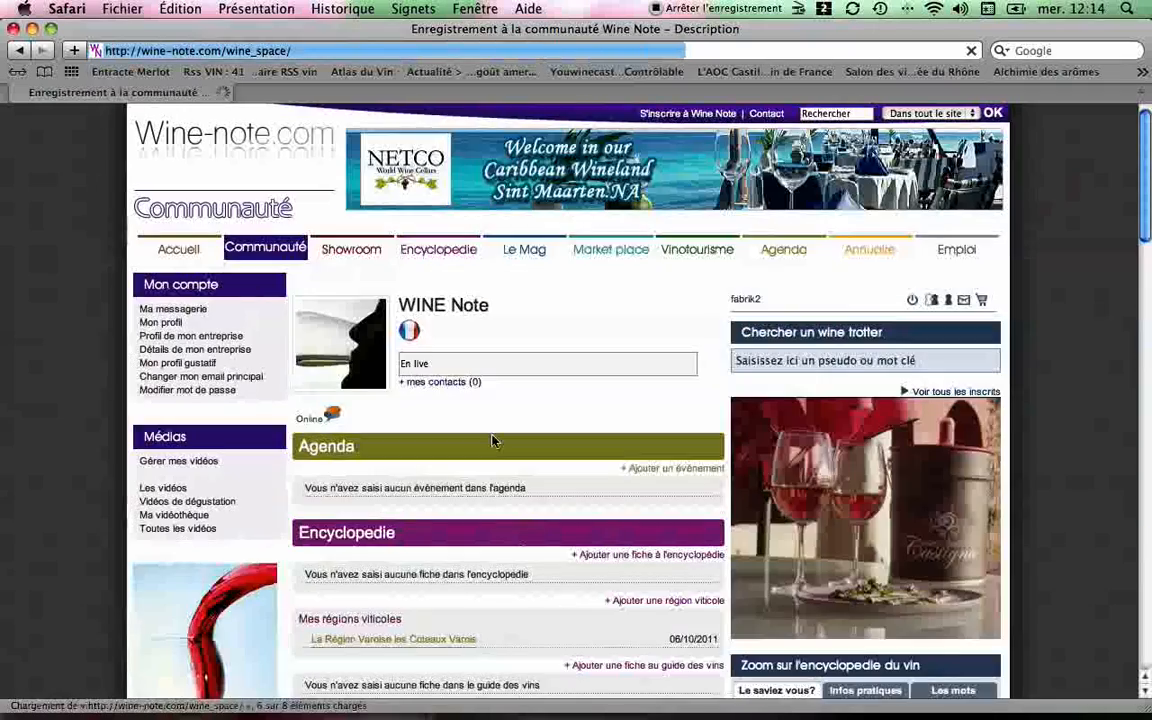
- Find "Sur Wine Note" among the account's Wine Note Mag articles and open it for editing
{"action": "scroll", "coordinate": [501, 406], "scroll_direction": "down", "scroll_amount": 5}
{"action": "scroll", "coordinate": [501, 406], "scroll_direction": "up", "scroll_amount": 5}
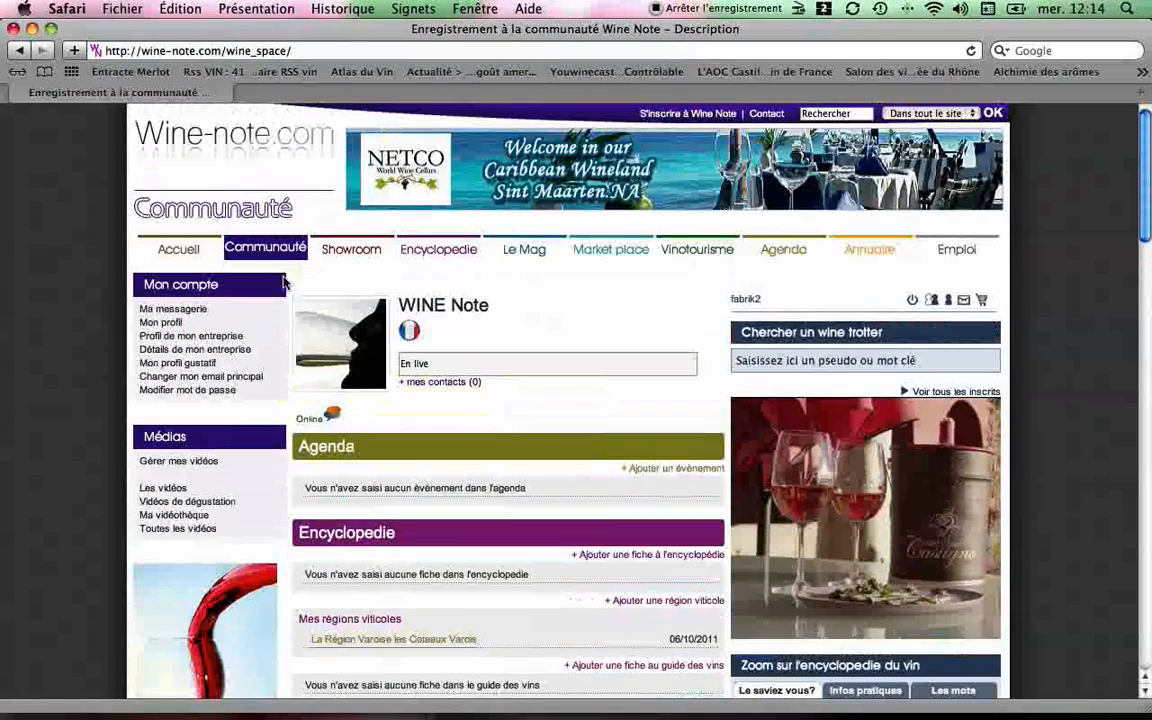
{"action": "scroll", "coordinate": [570, 375], "scroll_direction": "down", "scroll_amount": 5}
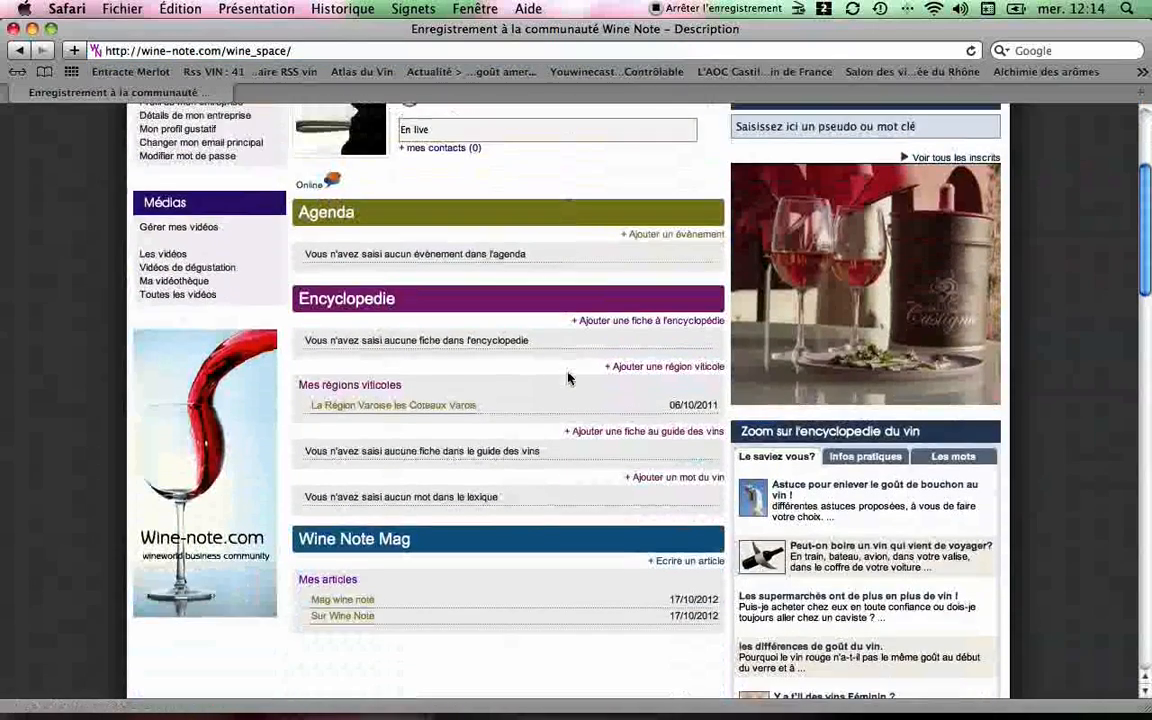
{"action": "mouse_move", "coordinate": [343, 624]}
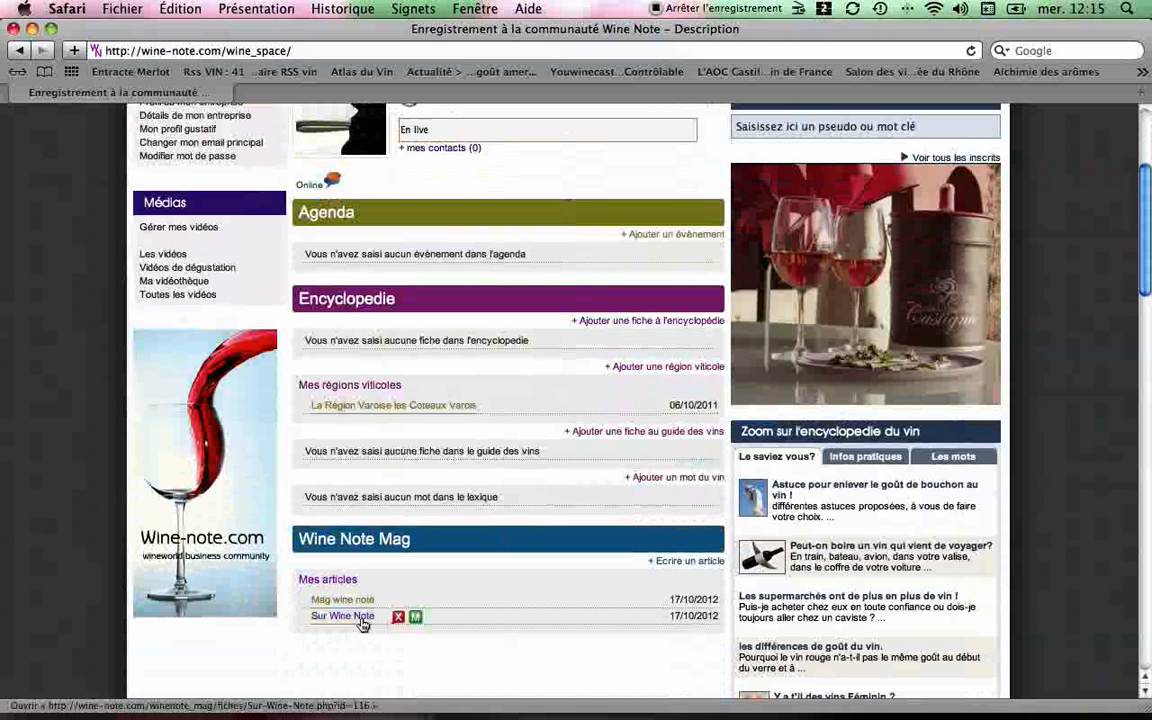
{"action": "left_click", "coordinate": [408, 617]}
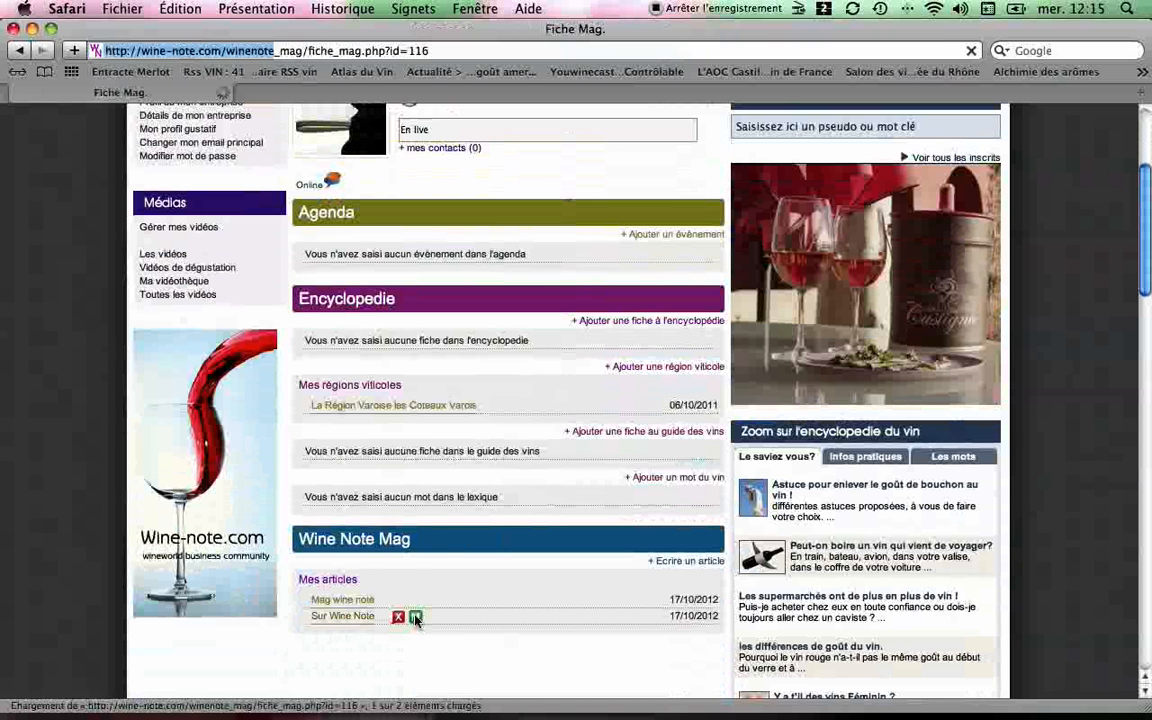
{"action": "scroll", "coordinate": [410, 560], "scroll_direction": "down", "scroll_amount": 10}
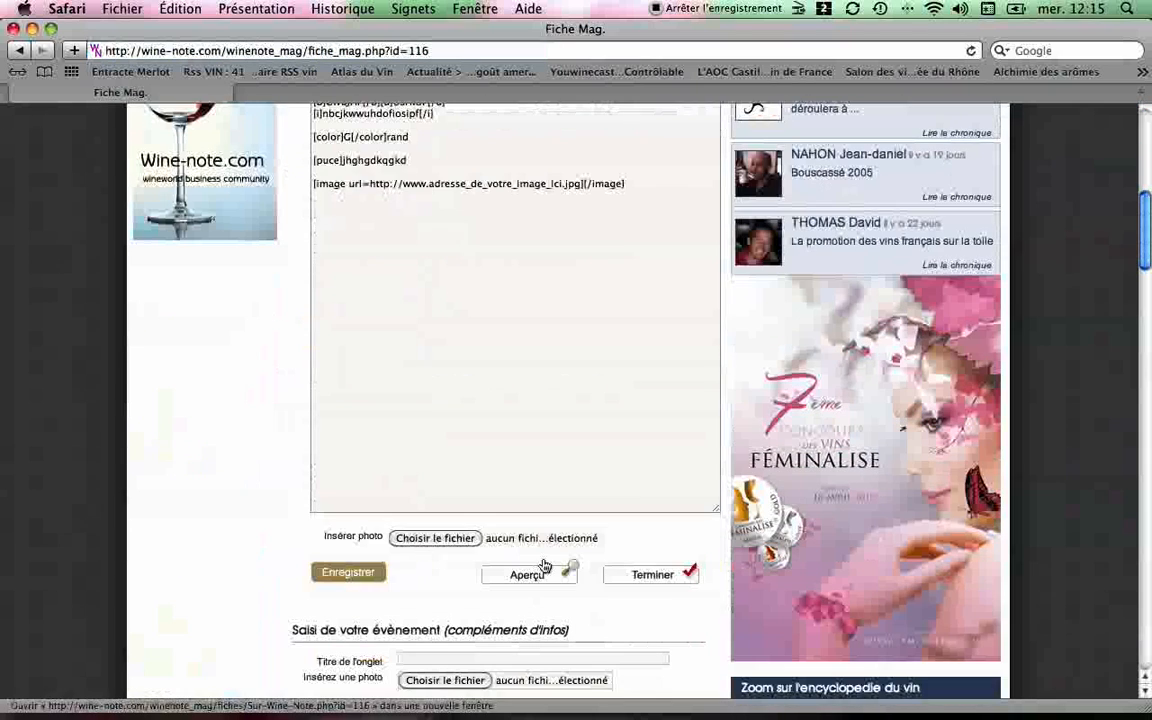
- Open the "Sur Wine Note" article's preview and look over its rendered content, article management options and comments area
{"action": "left_click", "coordinate": [527, 577]}
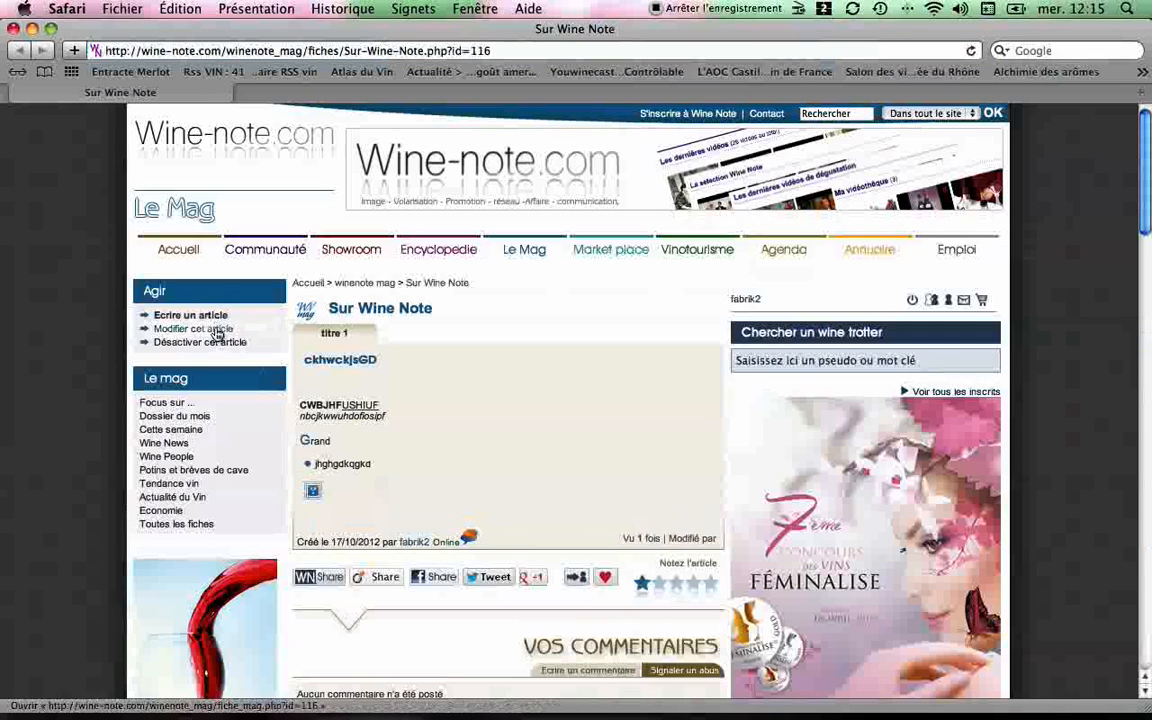
{"action": "left_click", "coordinate": [243, 350]}
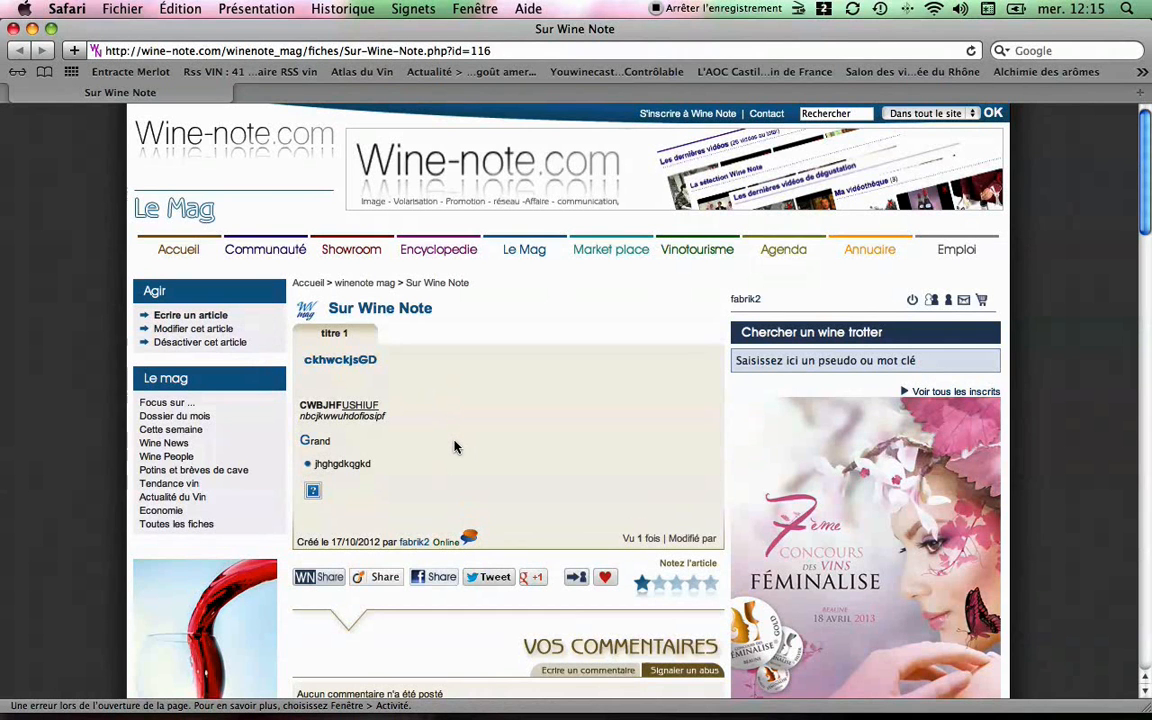
{"action": "scroll", "coordinate": [454, 447], "scroll_direction": "down", "scroll_amount": 4}
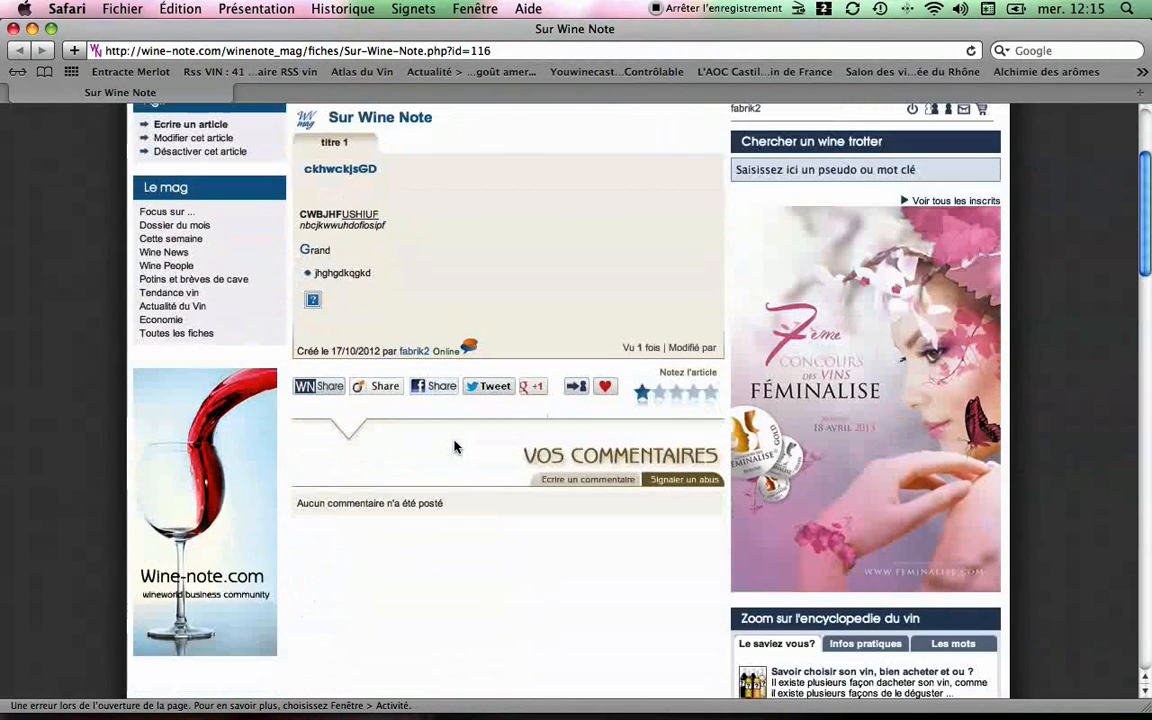
{"action": "scroll", "coordinate": [454, 447], "scroll_direction": "up", "scroll_amount": 4}
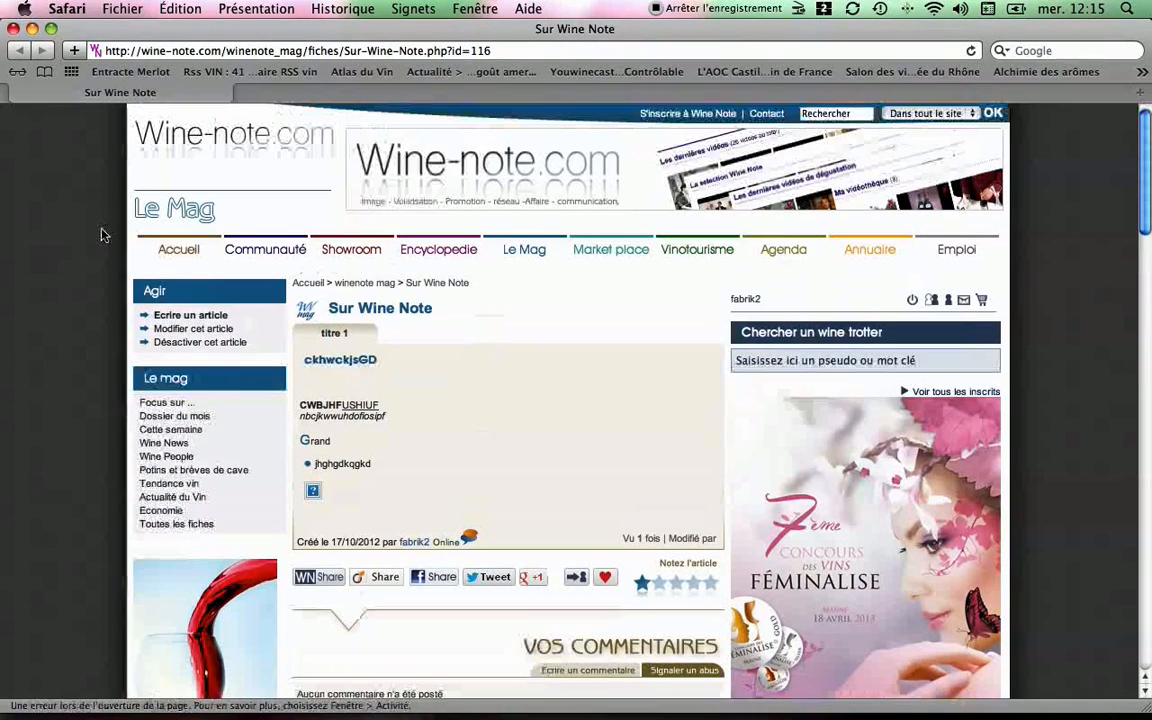
- Go to the site's home page and remove the "Sur Wine Note" article entry from the "En live sur Wine Note" feed
{"action": "left_click", "coordinate": [160, 248]}
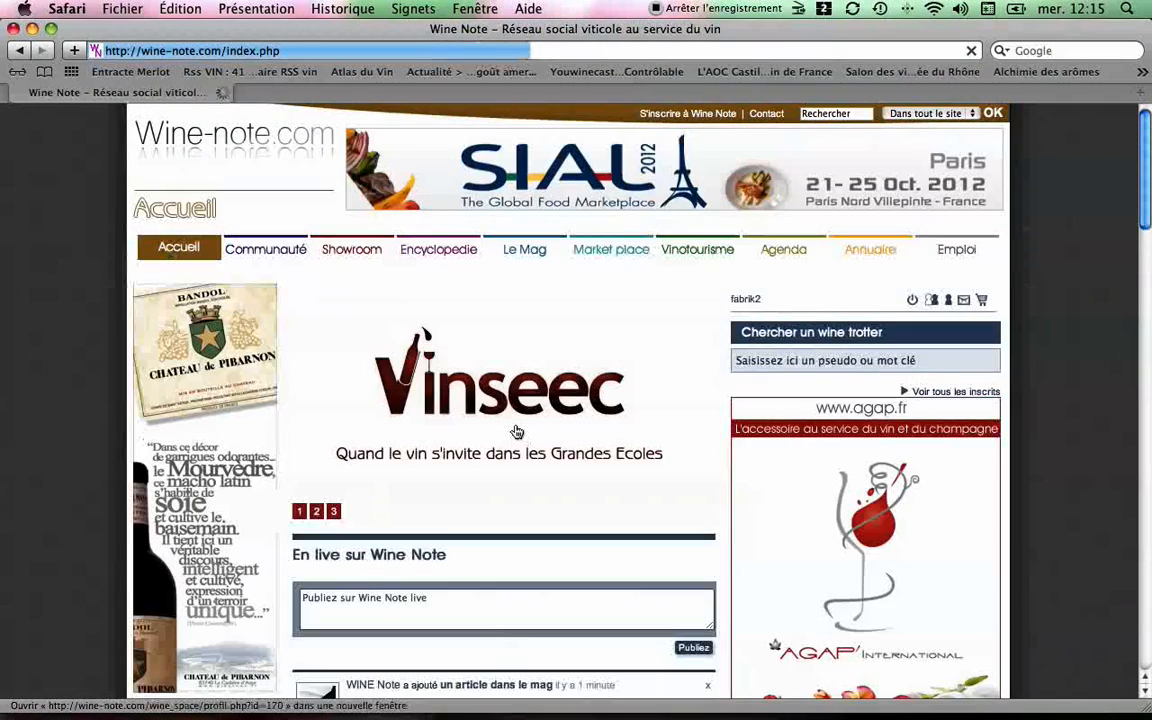
{"action": "scroll", "coordinate": [516, 433], "scroll_direction": "down", "scroll_amount": 8}
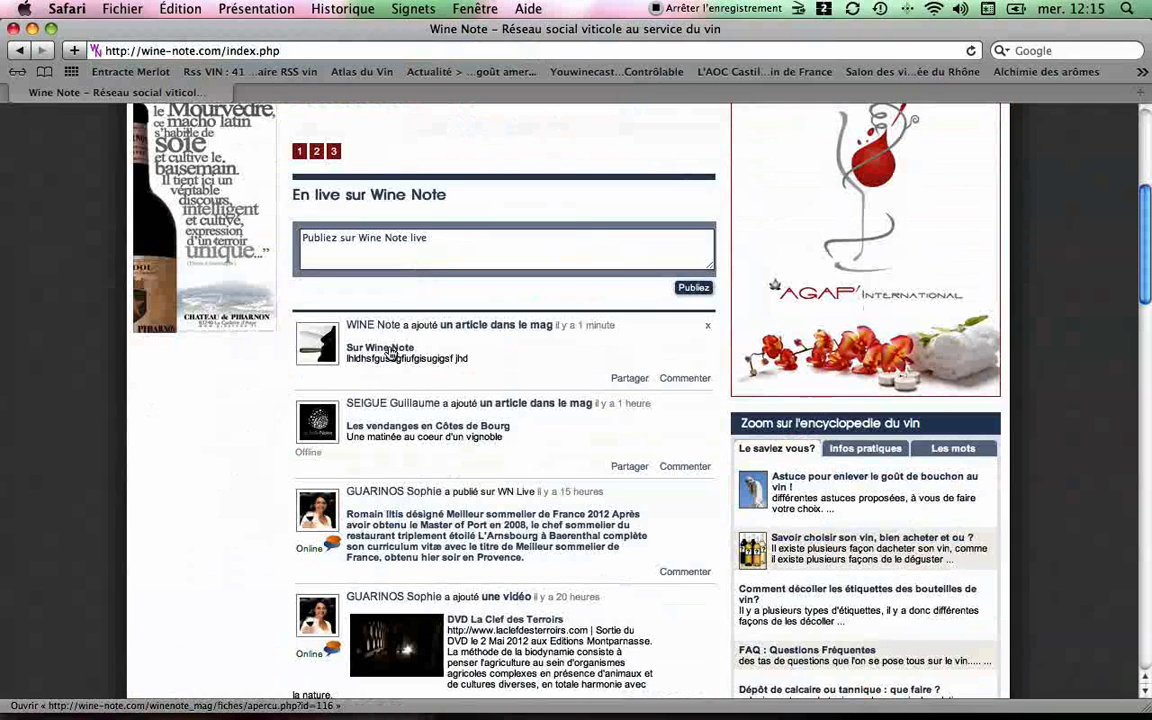
{"action": "scroll", "coordinate": [392, 352], "scroll_direction": "up", "scroll_amount": 8}
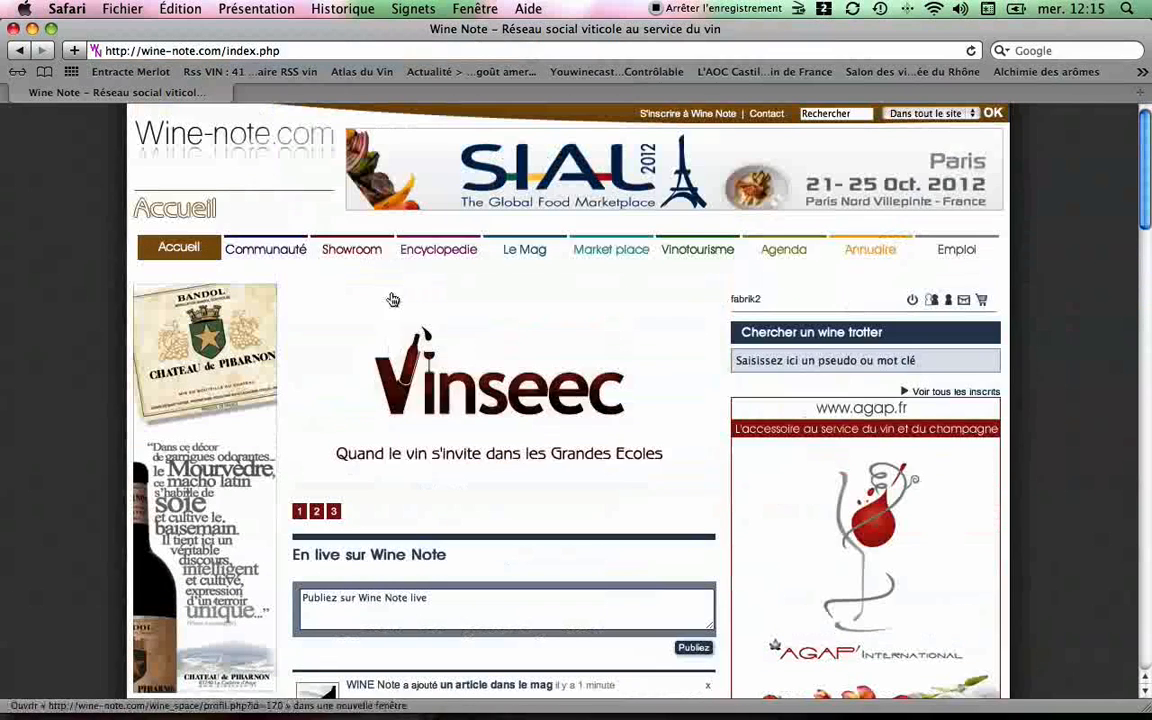
{"action": "mouse_move", "coordinate": [425, 246]}
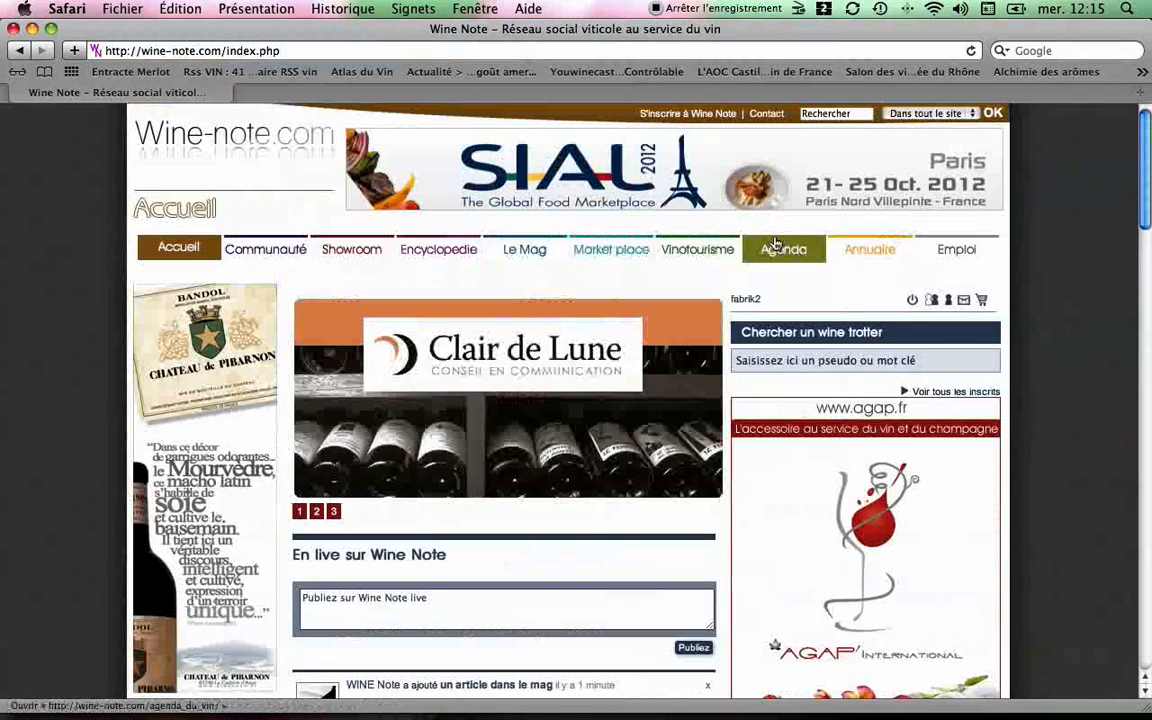
{"action": "scroll", "coordinate": [586, 471], "scroll_direction": "down", "scroll_amount": 1}
{"action": "scroll", "coordinate": [586, 471], "scroll_direction": "down", "scroll_amount": 6}
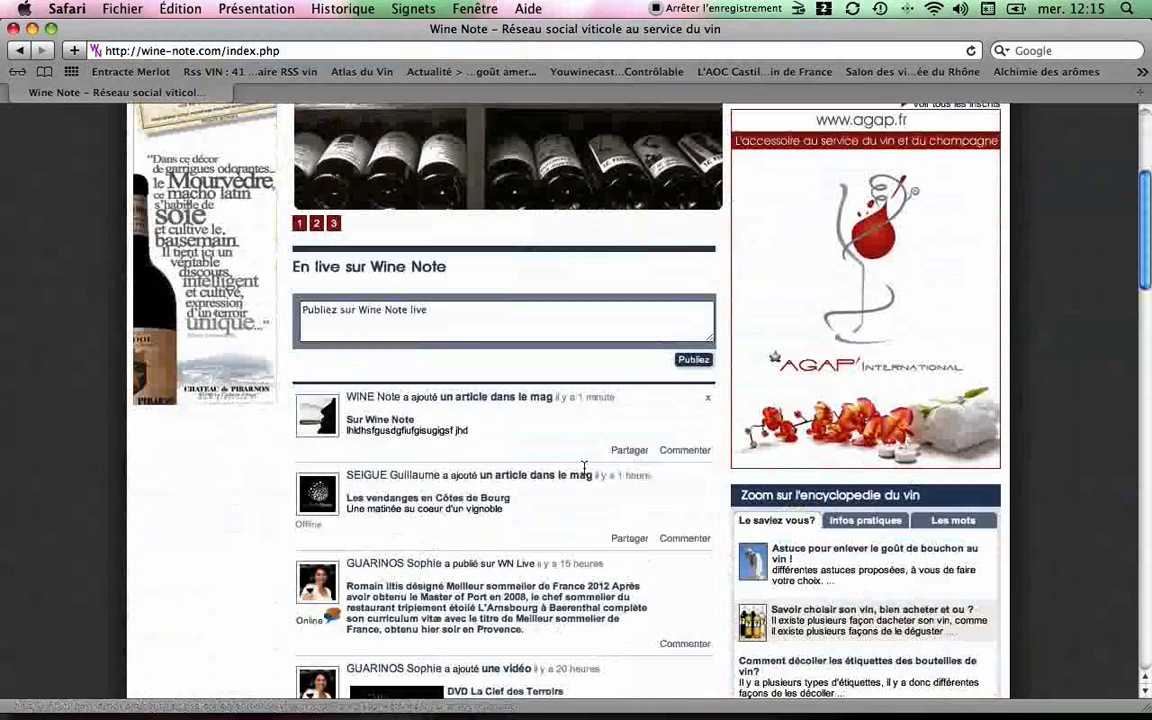
{"action": "left_click", "coordinate": [707, 400]}
{"action": "scroll", "coordinate": [577, 556], "scroll_direction": "up", "scroll_amount": 5}
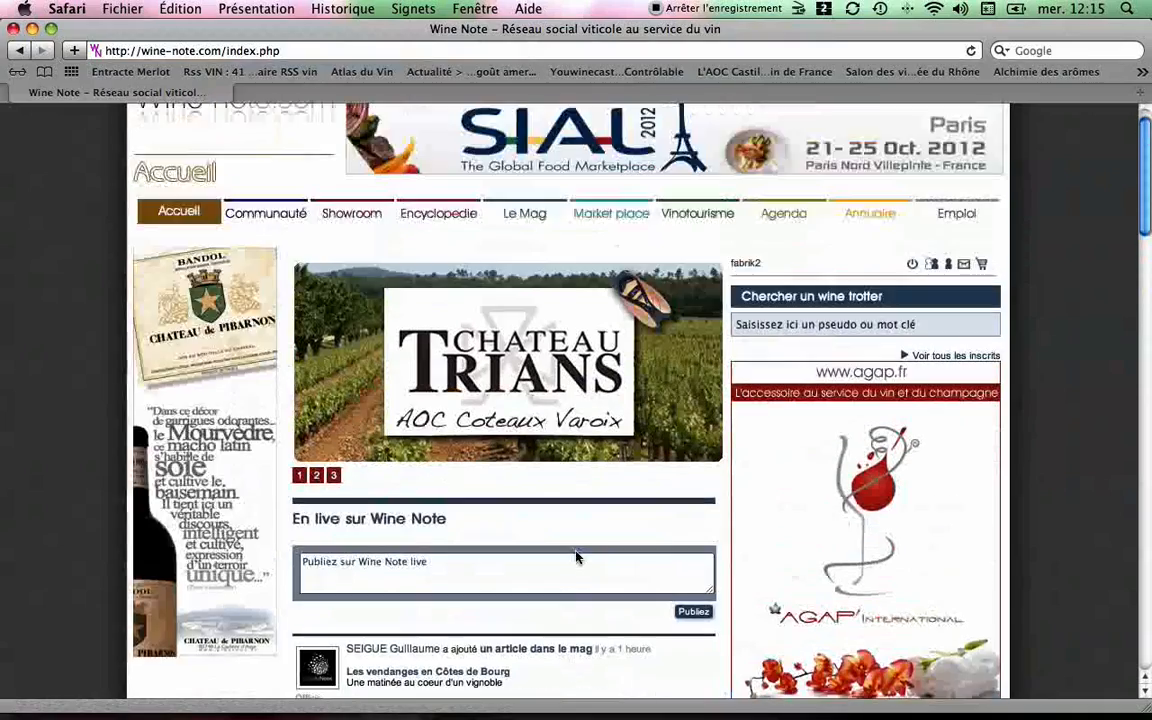
{"action": "scroll", "coordinate": [560, 540], "scroll_direction": "up", "scroll_amount": 1}
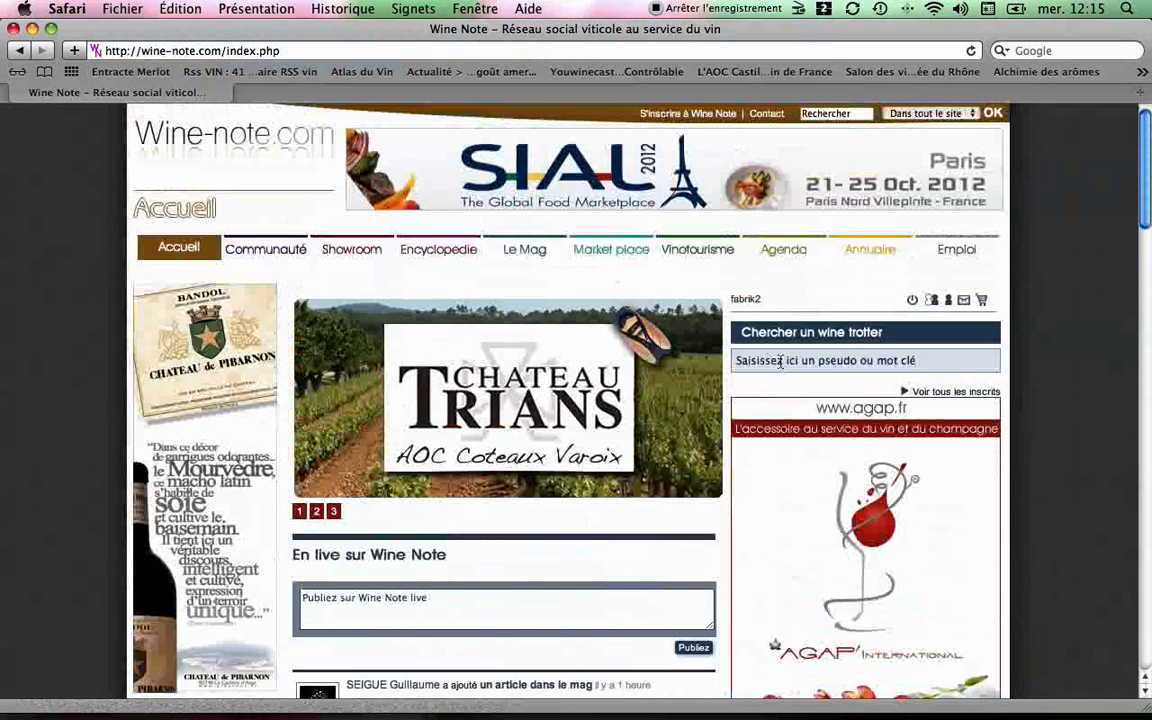